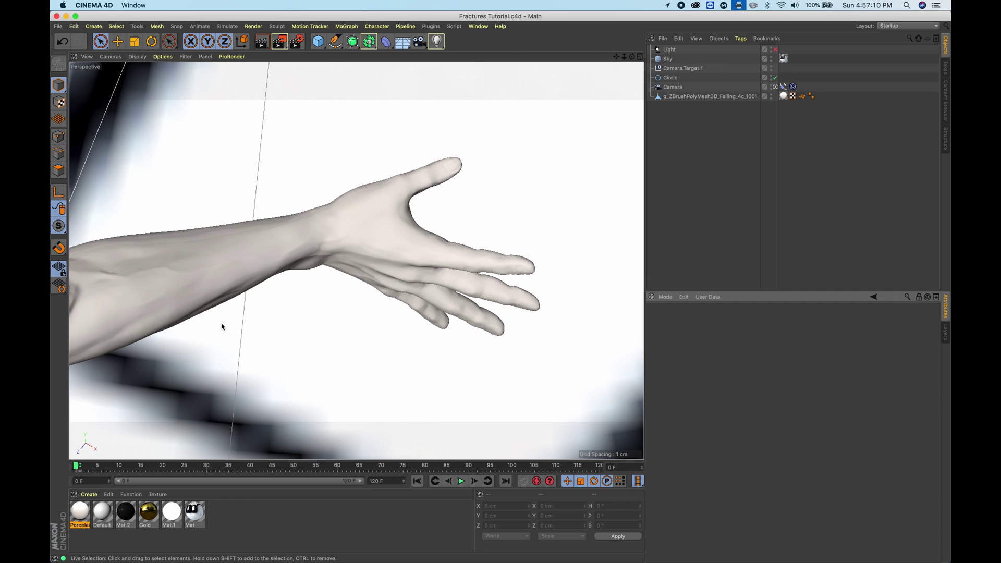
Play and pause the camera animation along the arm twice to preview the move.
click(460, 481)
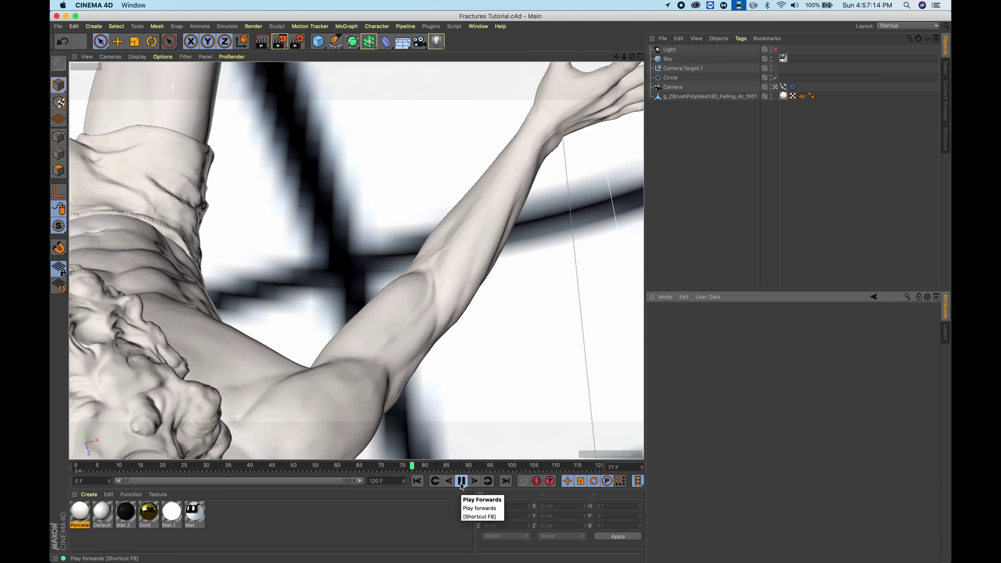
click(461, 481)
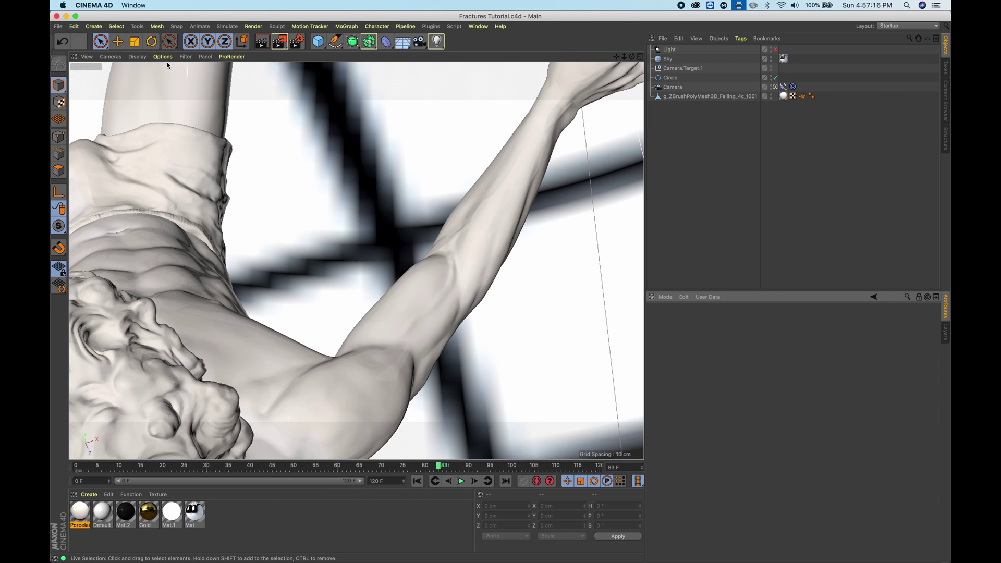
click(460, 481)
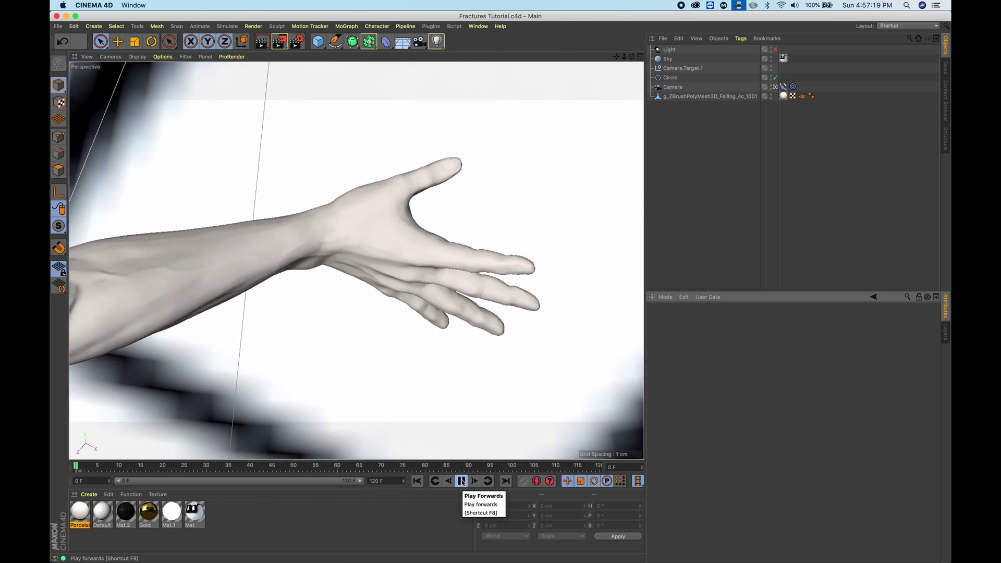
click(461, 481)
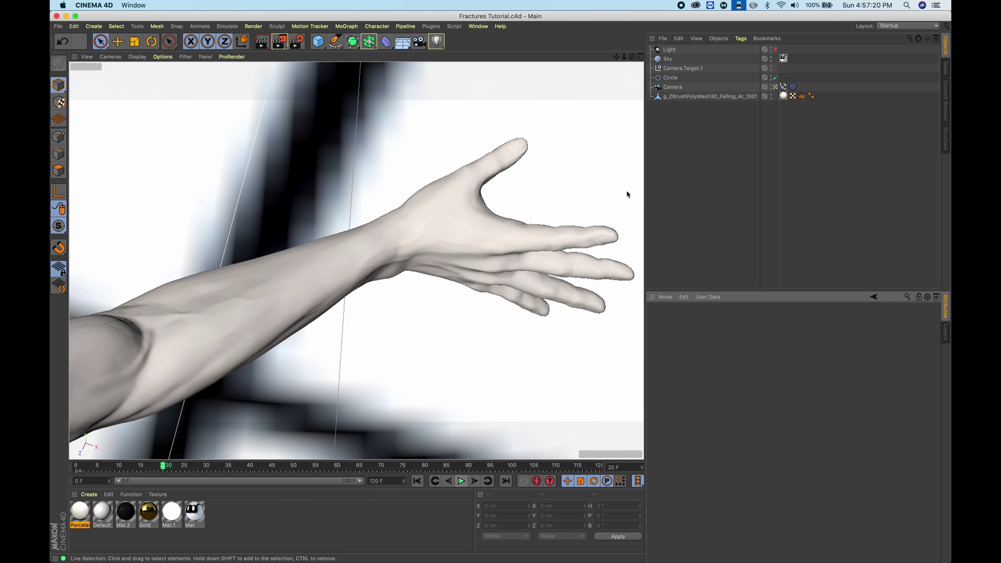
Leave the camera and orbit and zoom around the upside-down figure, ending on a low view.
click(777, 86)
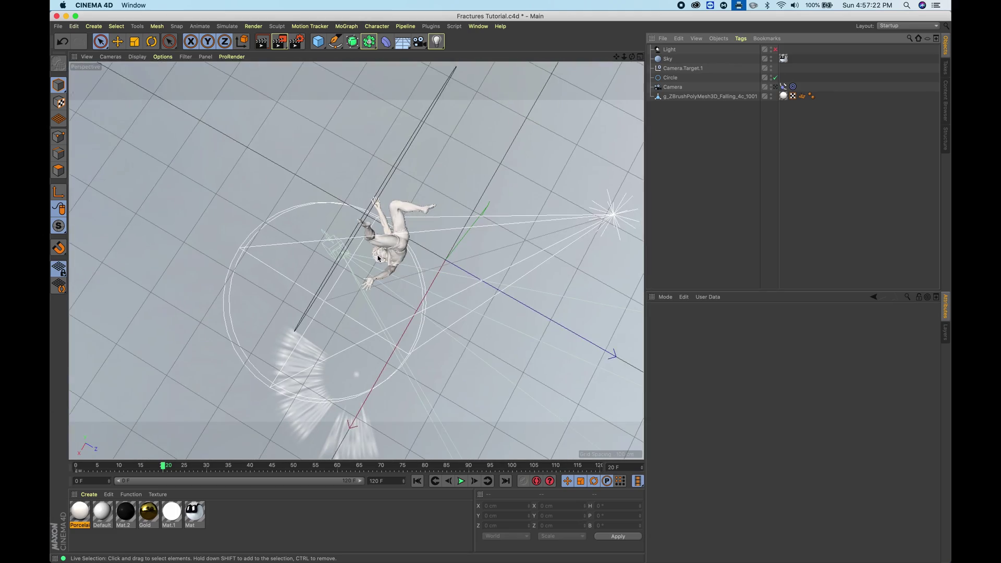
mouse_move(378, 258)
alt+mouse_down()
mouse_move(516, 172)
mouse_move(387, 249)
mouse_move(438, 242)
mouse_move(450, 257)
mouse_move(337, 289)
mouse_move(293, 349)
mouse_move(385, 271)
mouse_move(476, 223)
mouse_move(492, 154)
mouse_move(382, 194)
mouse_move(376, 251)
alt+mouse_up()
drag(616, 56, 605, 130)
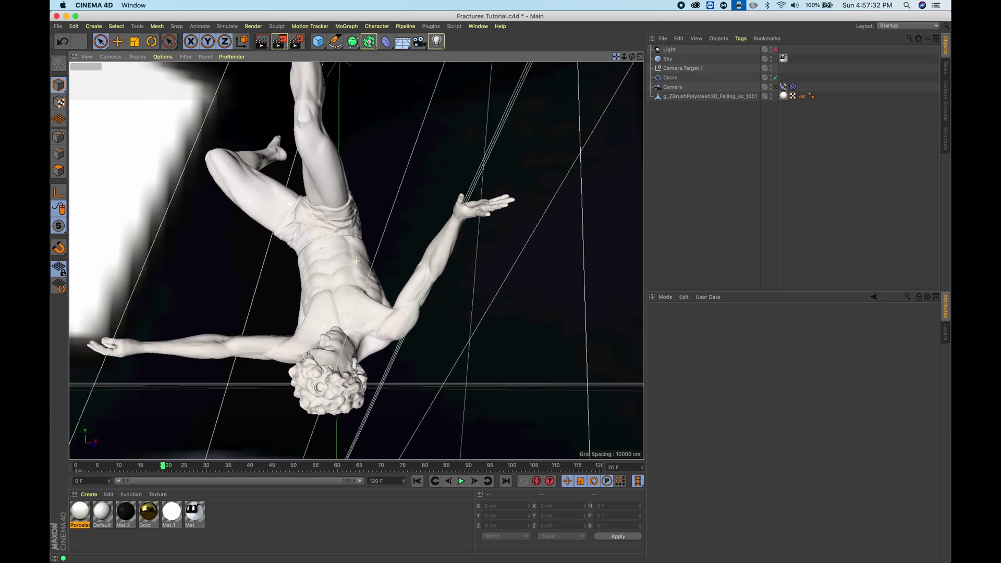
alt+drag(440, 259, 480, 267)
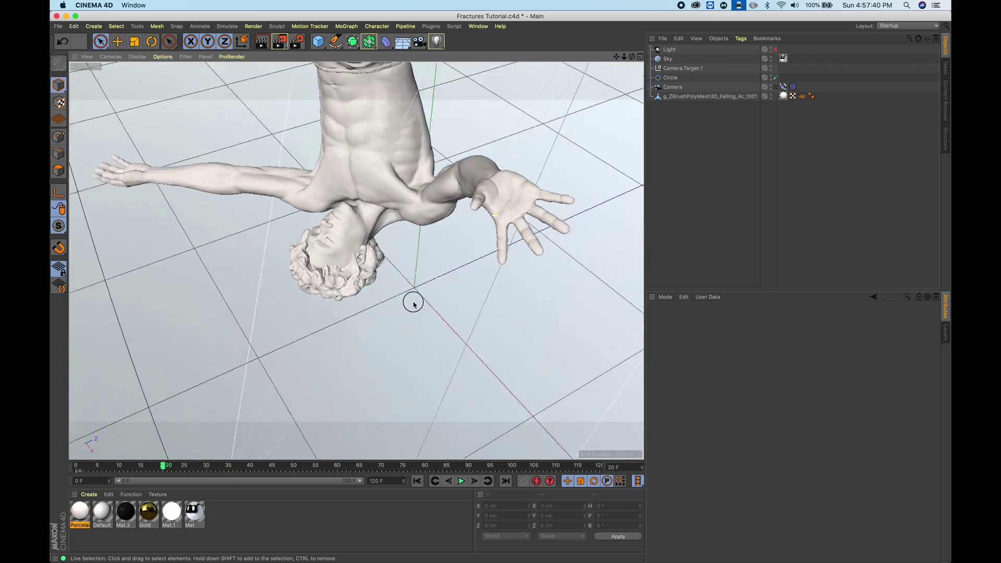
alt+drag(413, 303, 506, 234)
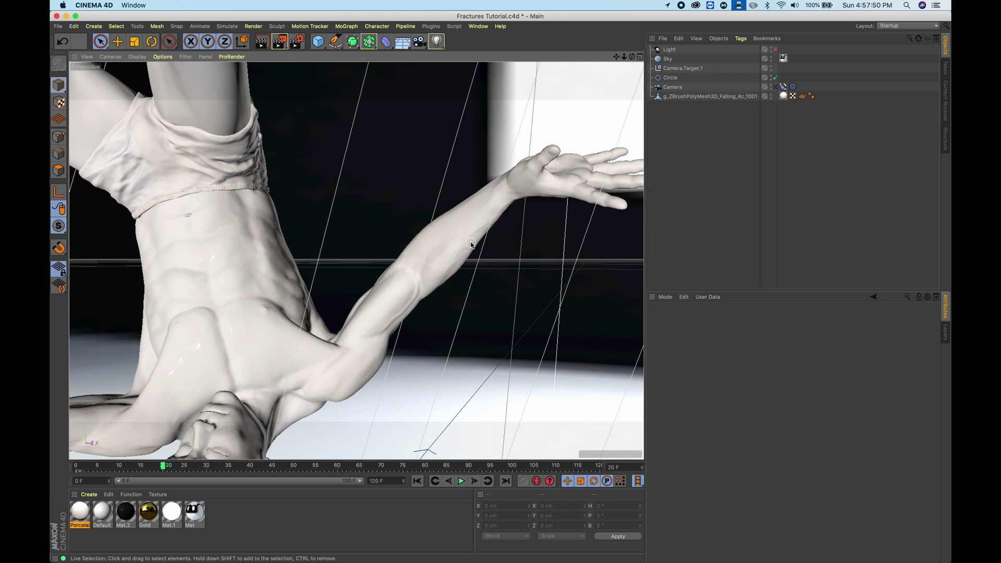
scroll(471, 244, down, 3)
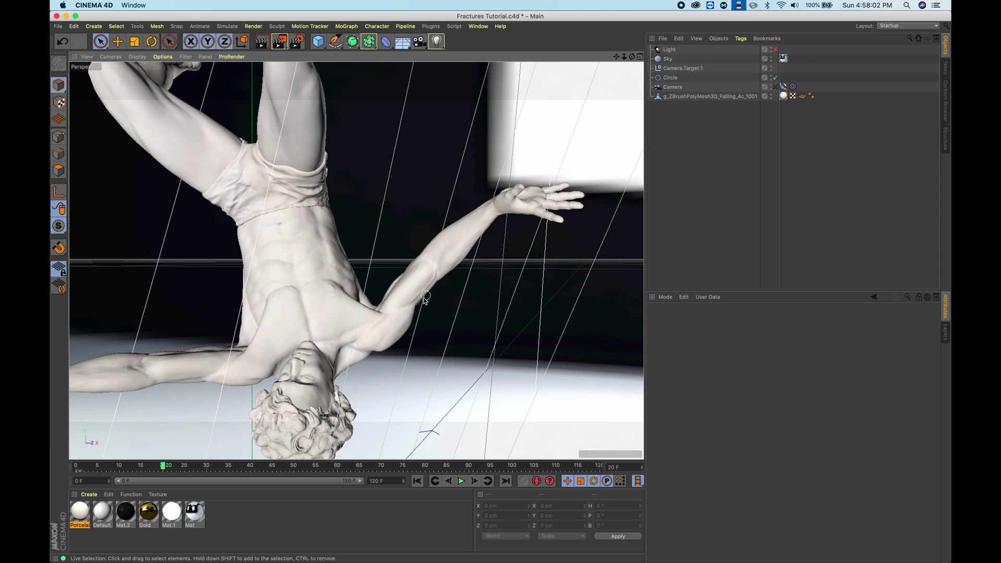
Look through the scene Camera again, play and pause it, then scrub back toward the start.
click(775, 87)
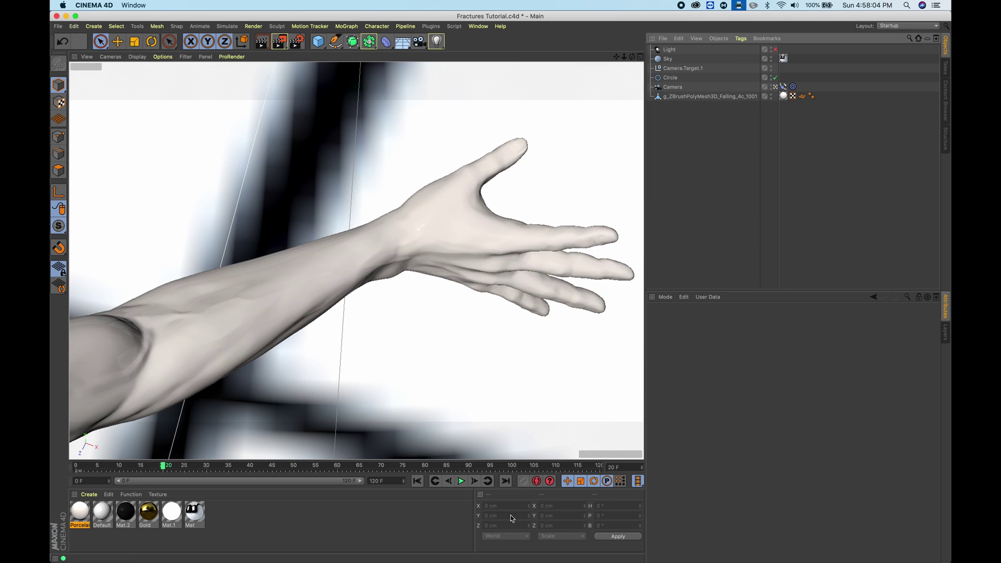
click(461, 481)
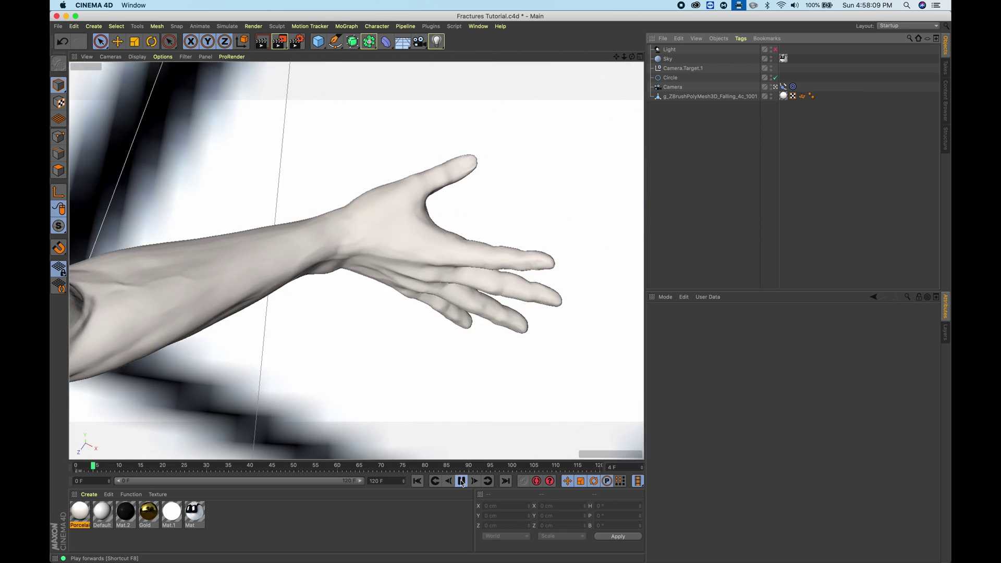
click(462, 483)
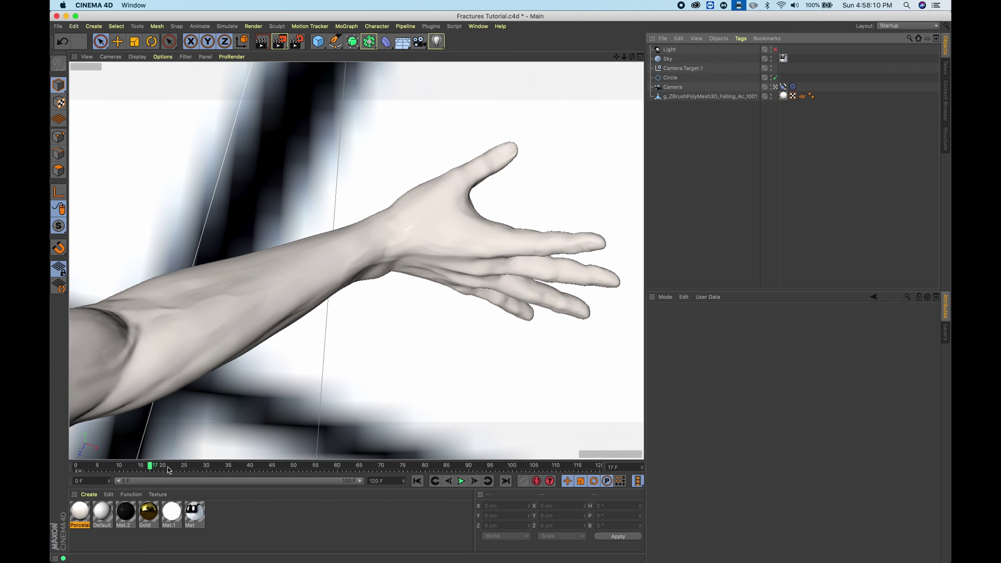
drag(151, 466, 73, 472)
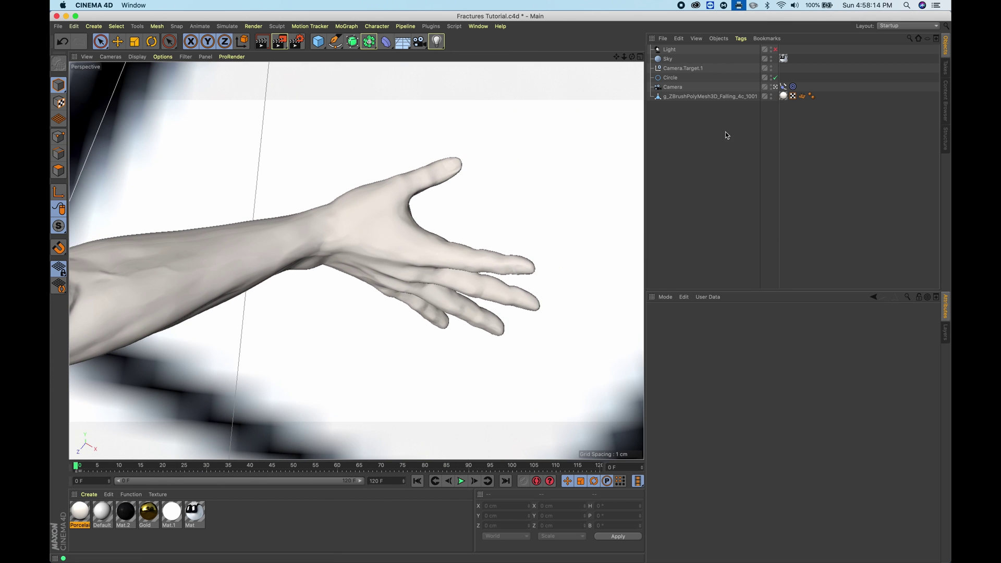
Wrap the g_ZBrushPolyMesh3D falling man in a MoGraph Voronoi Fracture object.
click(680, 96)
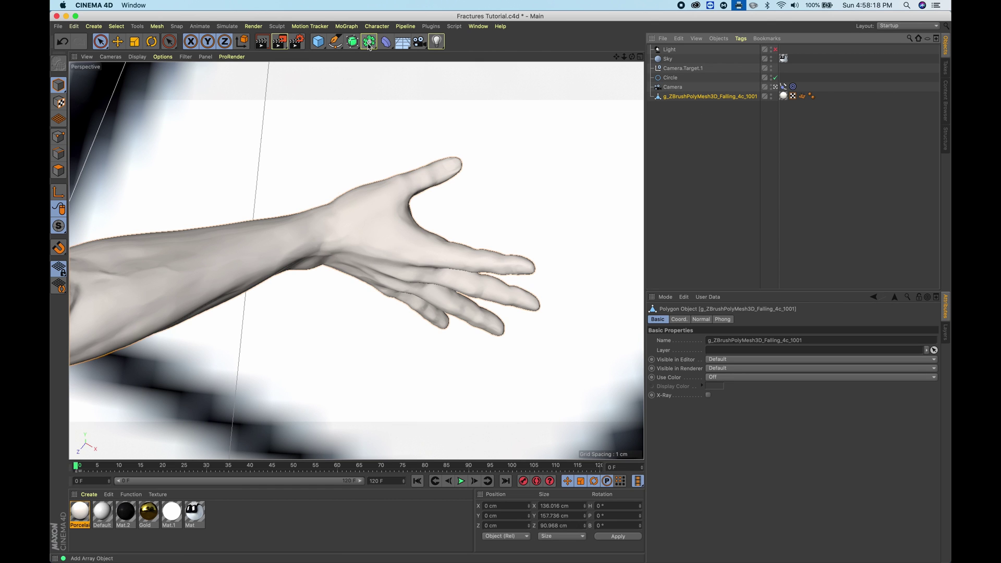
click(346, 26)
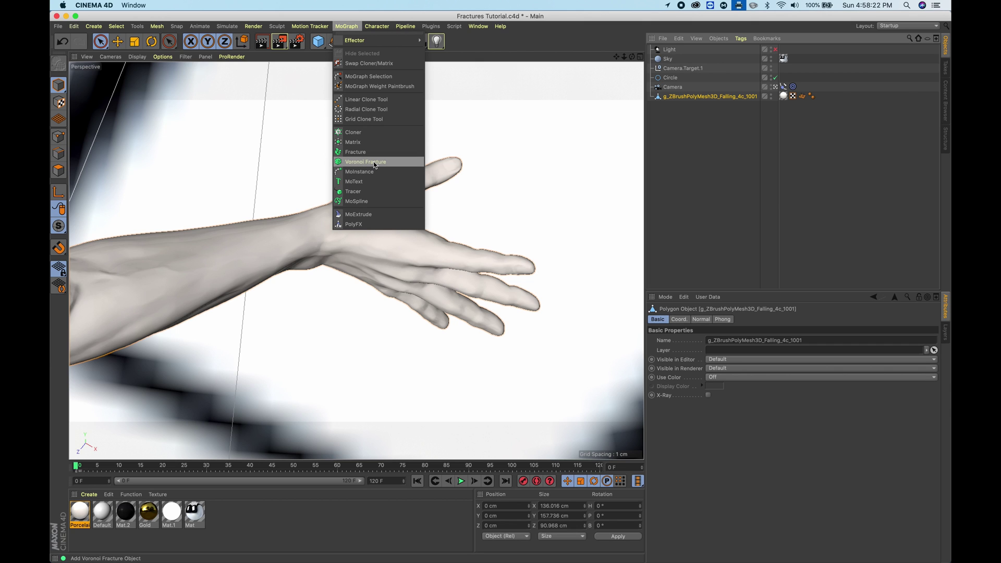
click(696, 152)
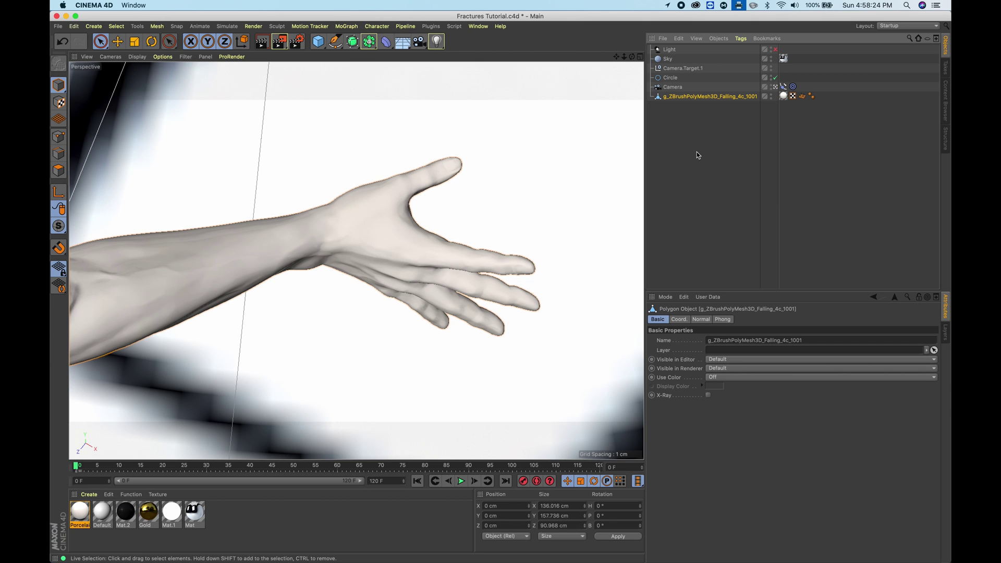
click(709, 96)
click(346, 26)
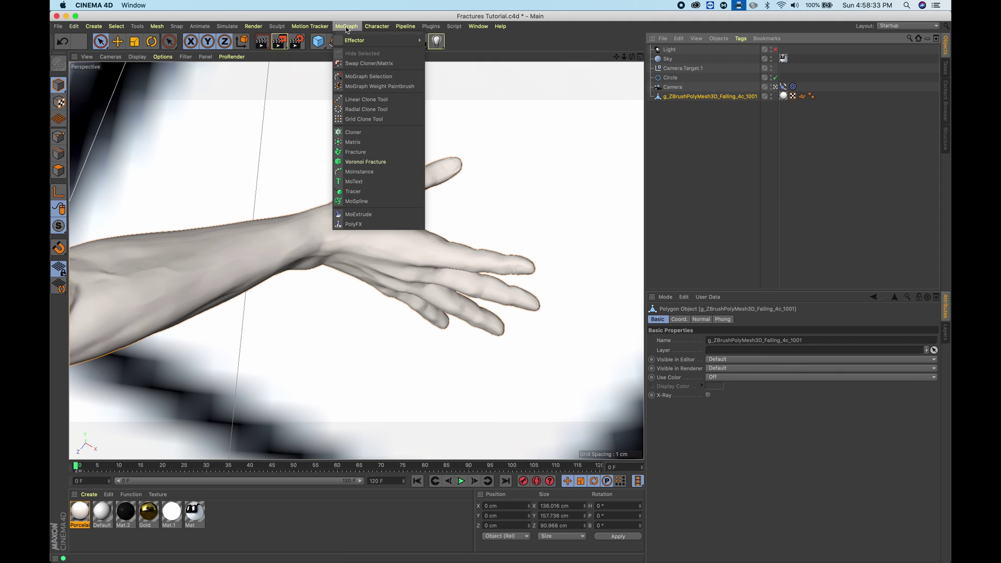
alt+click(363, 162)
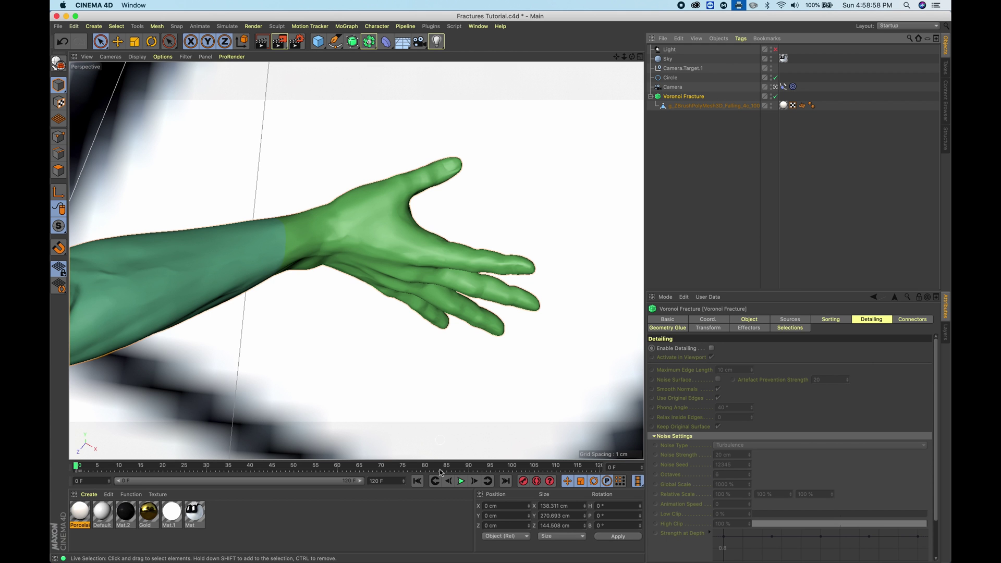
Preview the fractured arm up to frame 81, then zoom out in Perspective on the whole figure.
click(461, 481)
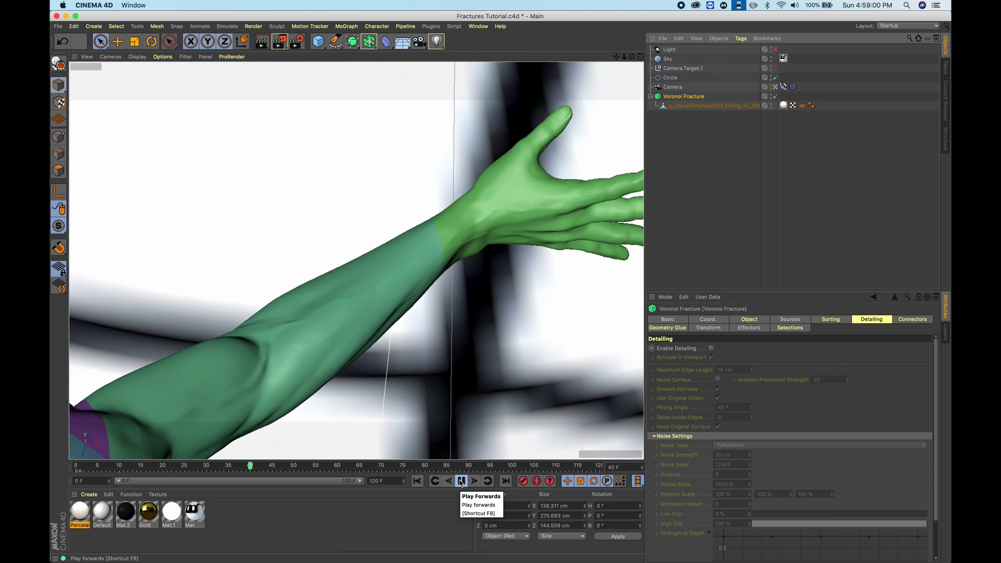
click(461, 480)
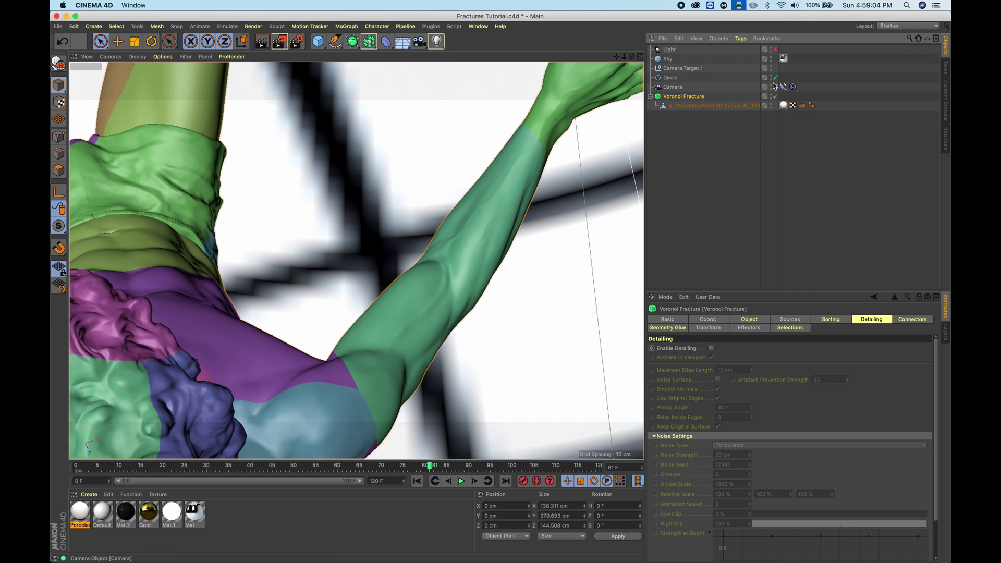
click(775, 86)
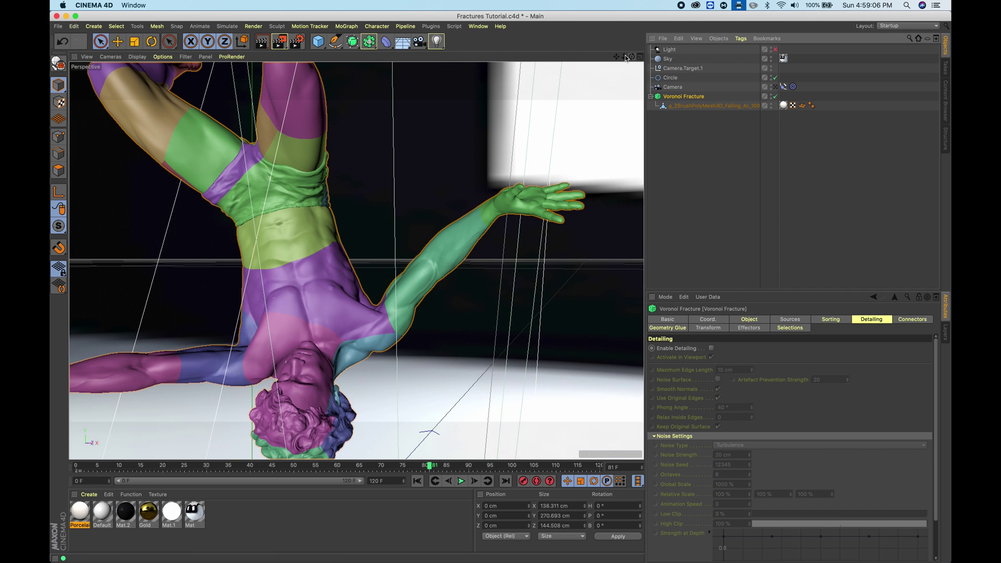
drag(625, 58, 566, 68)
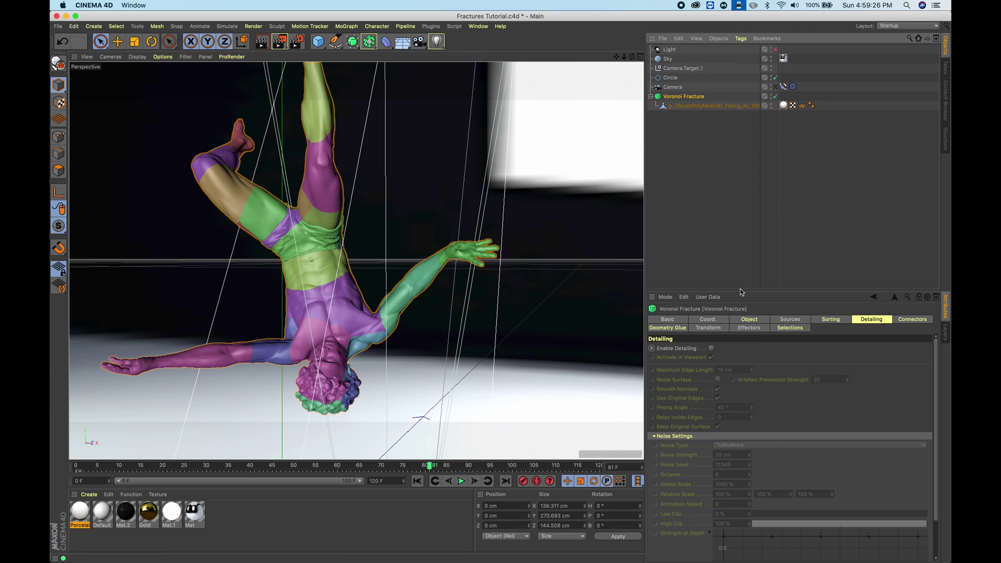
Set the Point Generator - Distribution source's P.X to -50 cm and orbit to view the pieces.
click(800, 322)
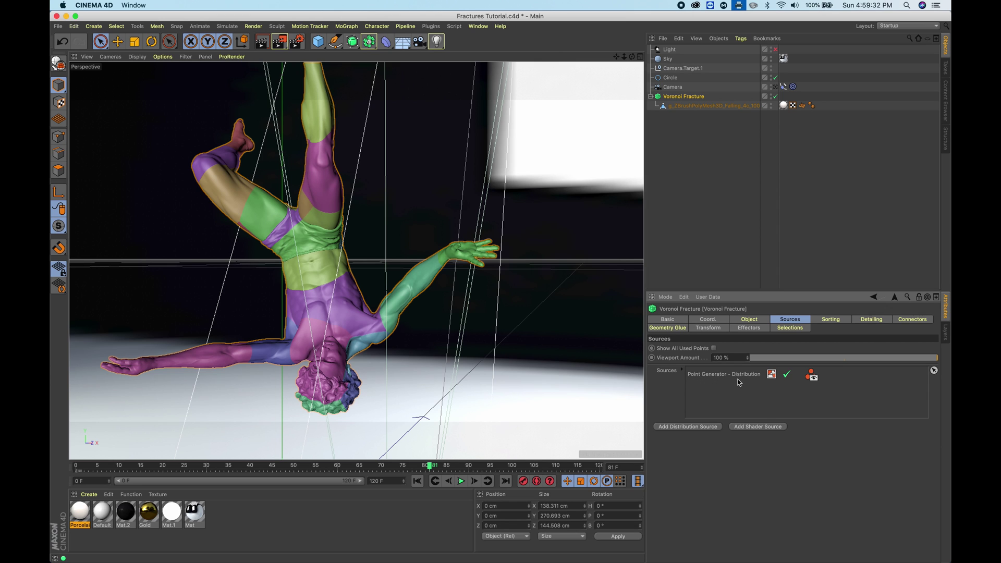
click(716, 376)
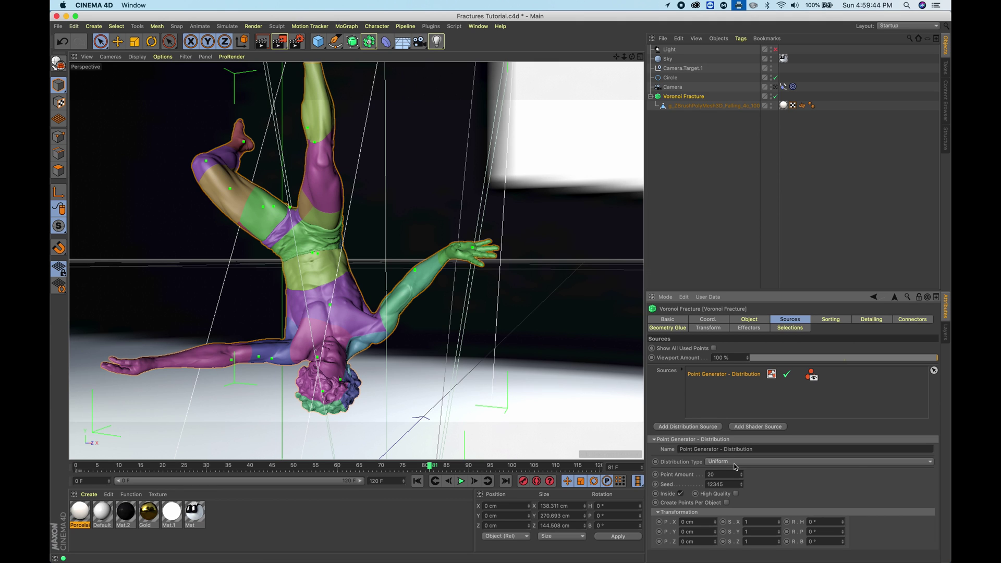
click(687, 521)
text(-50)
key(Return)
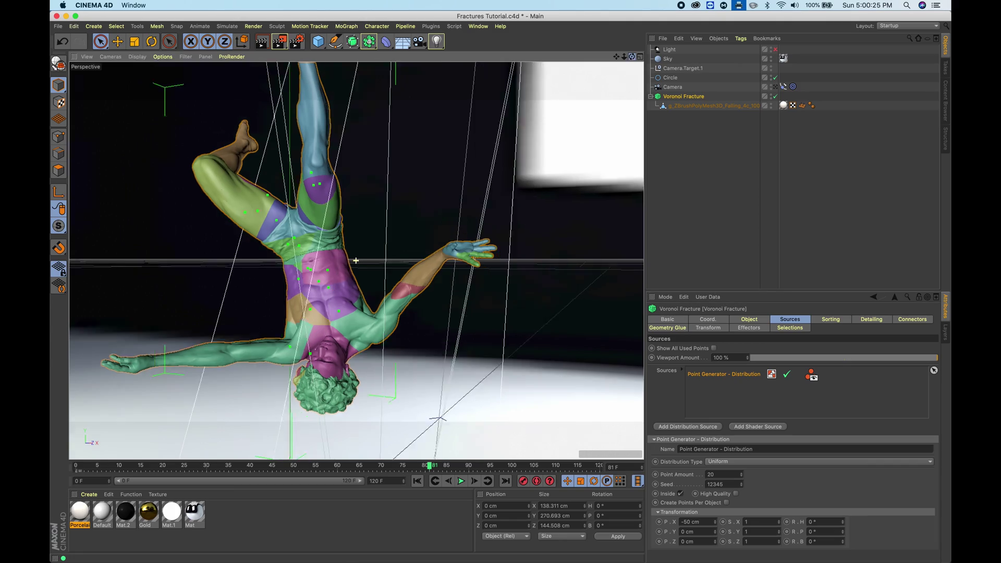
drag(632, 56, 356, 260)
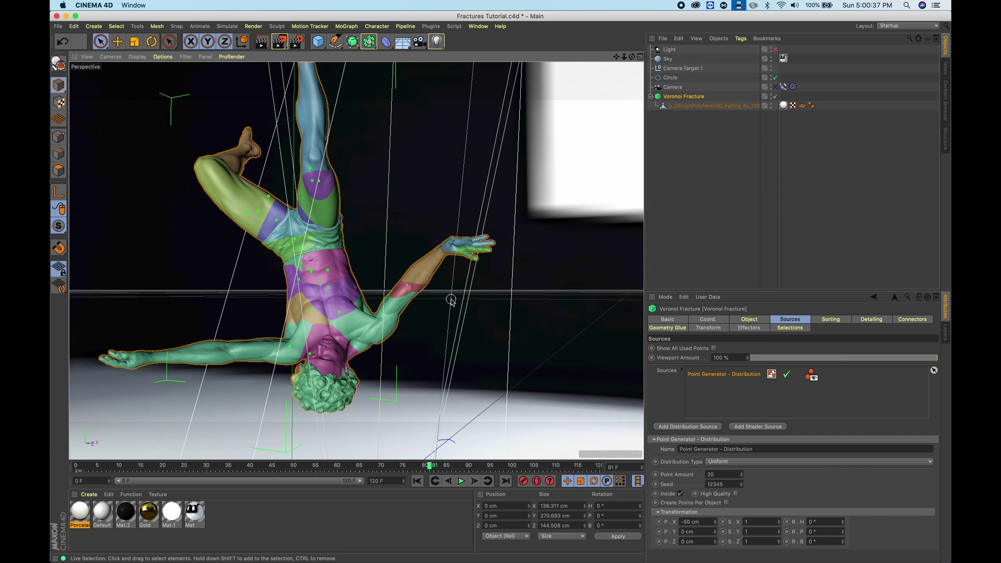
Set Distribution Type to Normal (0.16 standard deviation) and orbit to see the clustered points.
click(714, 463)
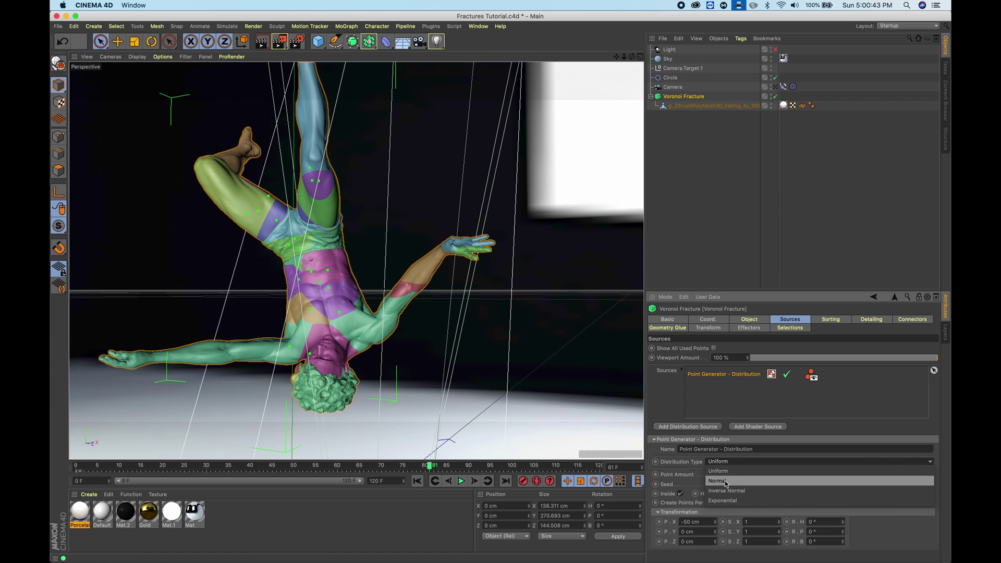
click(718, 480)
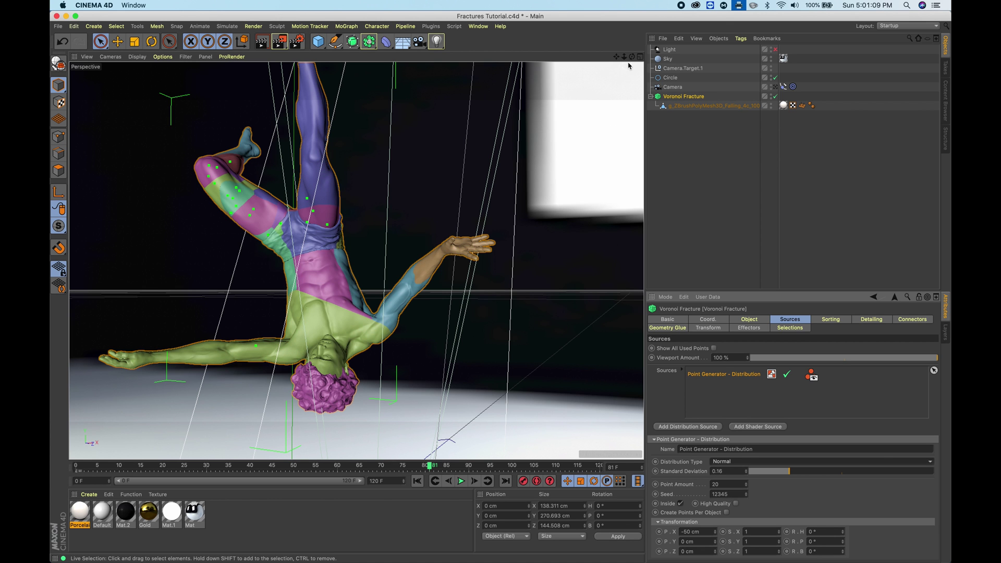
drag(631, 58, 342, 77)
drag(355, 261, 355, 260)
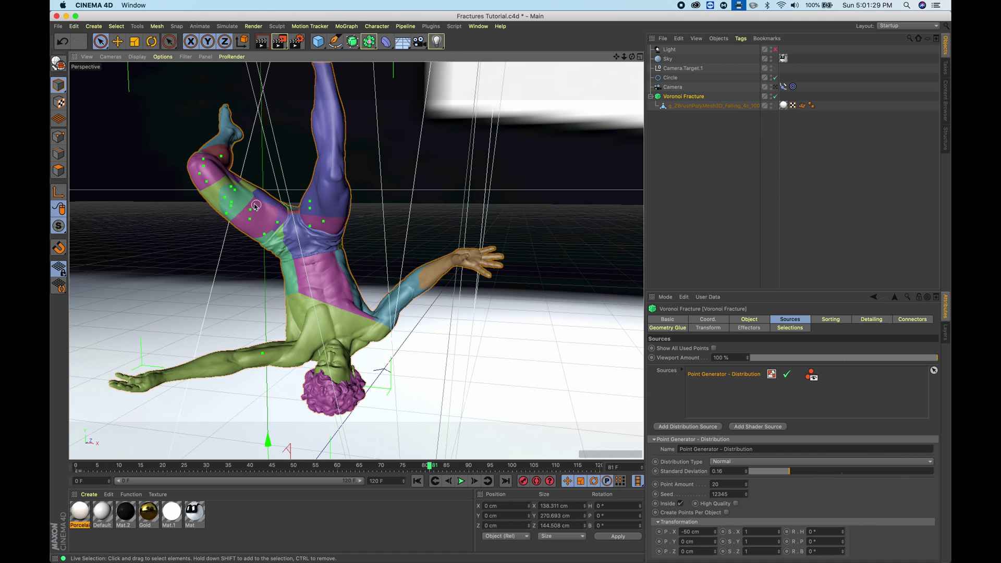
Offset the Point Generator to P.X 50 cm and P.Y -20 cm, then reframe the view.
click(696, 541)
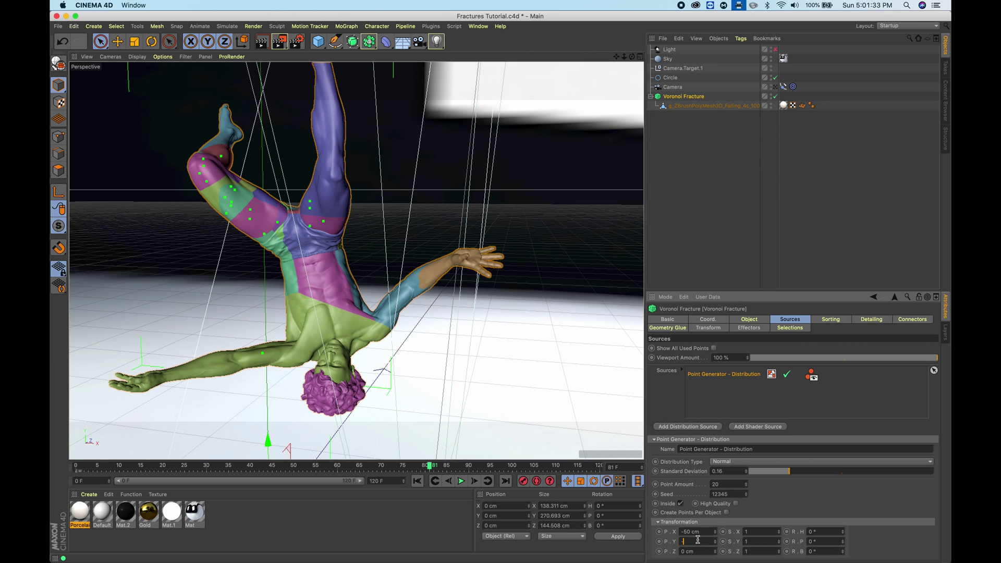
key(Return)
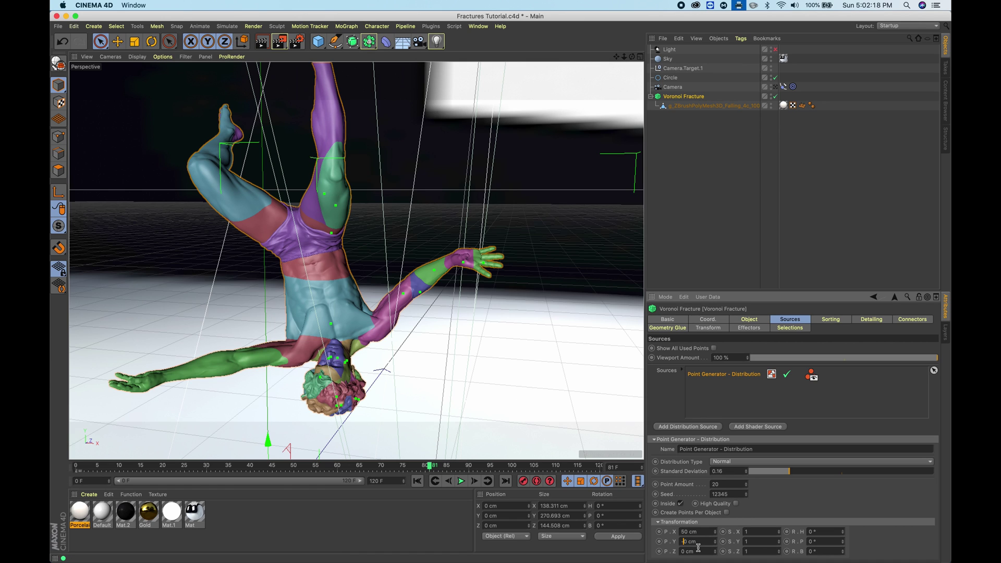
key(Return)
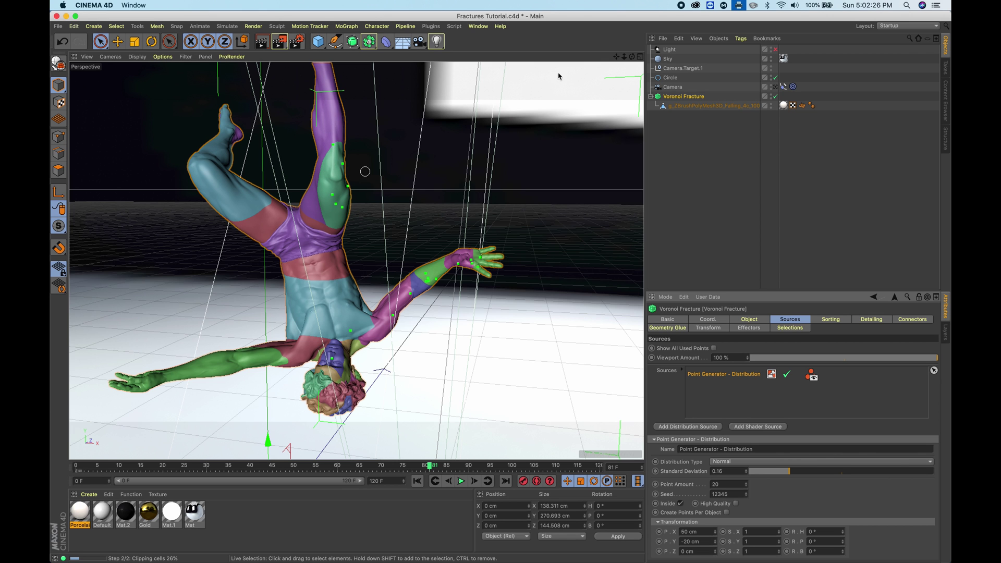
drag(616, 56, 354, 224)
mouse_move(632, 56)
mouse_down()
mouse_move(573, 83)
mouse_move(623, 60)
mouse_up()
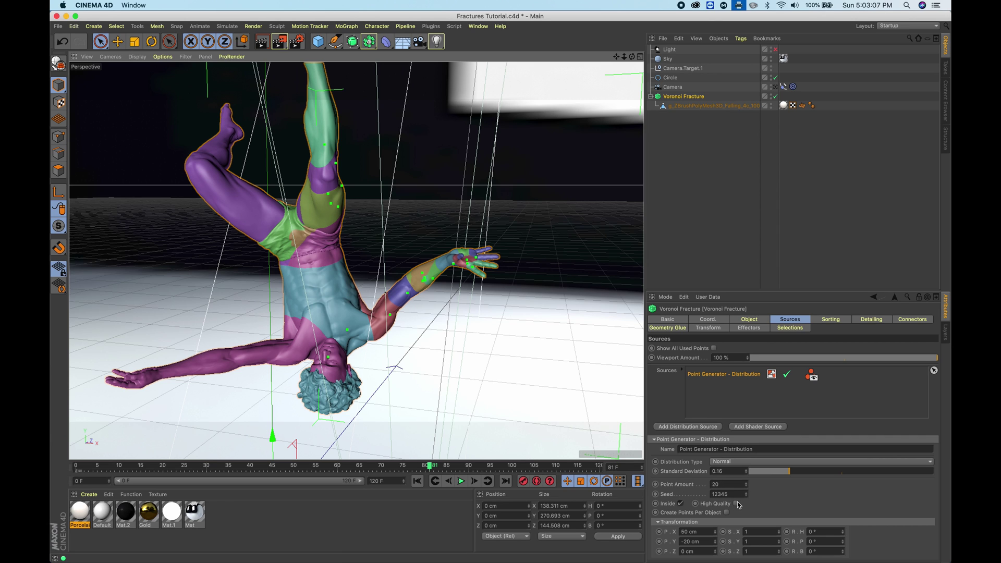
Show the Voronoi Fracture's empty Effectors list and briefly play the animation before rewinding.
click(753, 328)
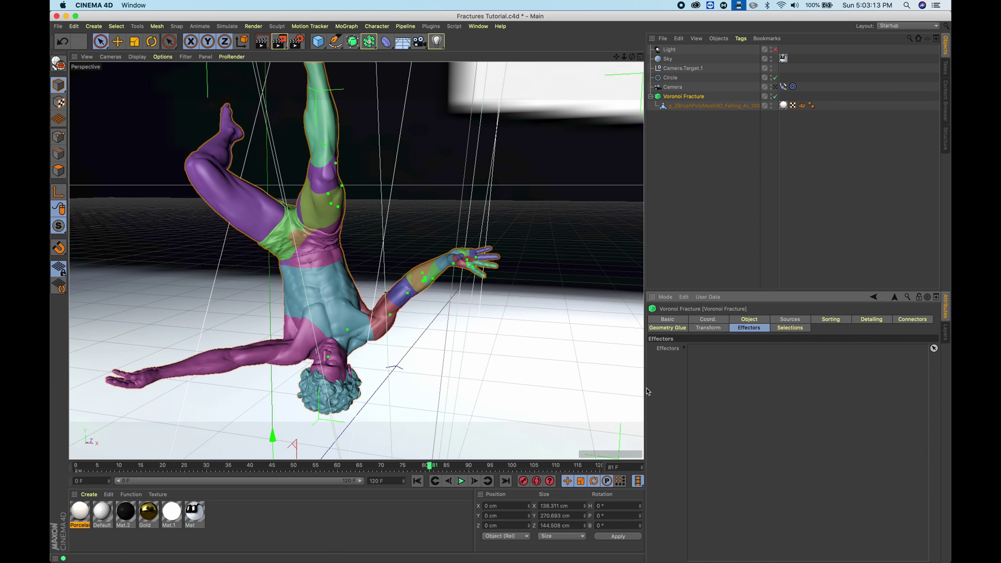
click(461, 480)
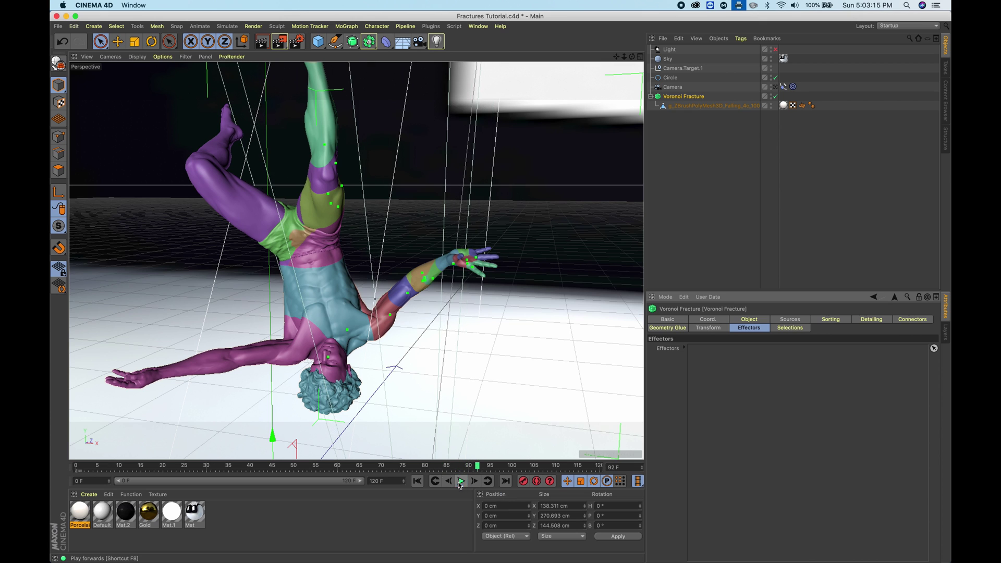
click(461, 481)
click(123, 465)
Rewind to frame 0 and add a Plain effector from MoGraph > Effector.
drag(123, 465, 76, 464)
click(347, 26)
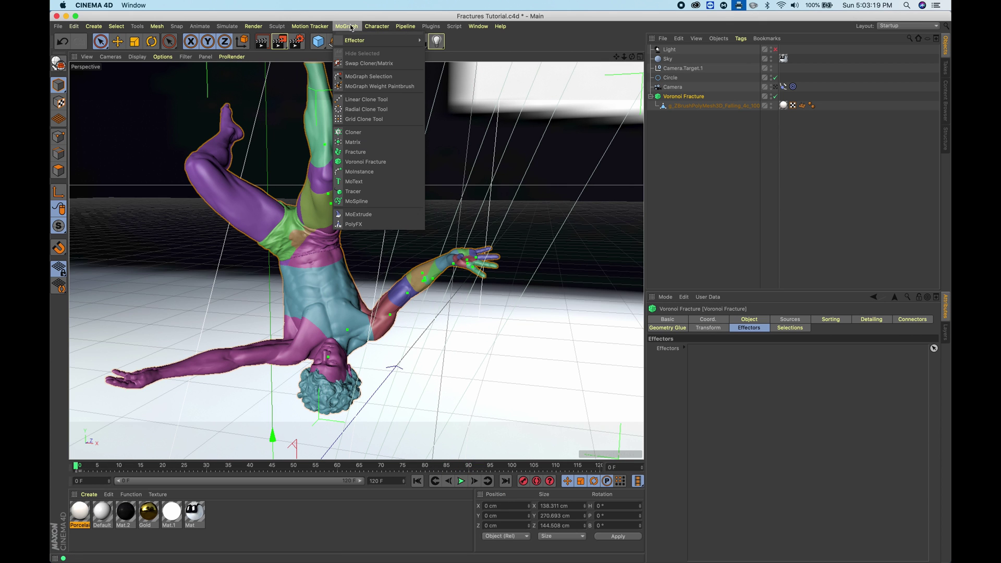
mouse_move(353, 41)
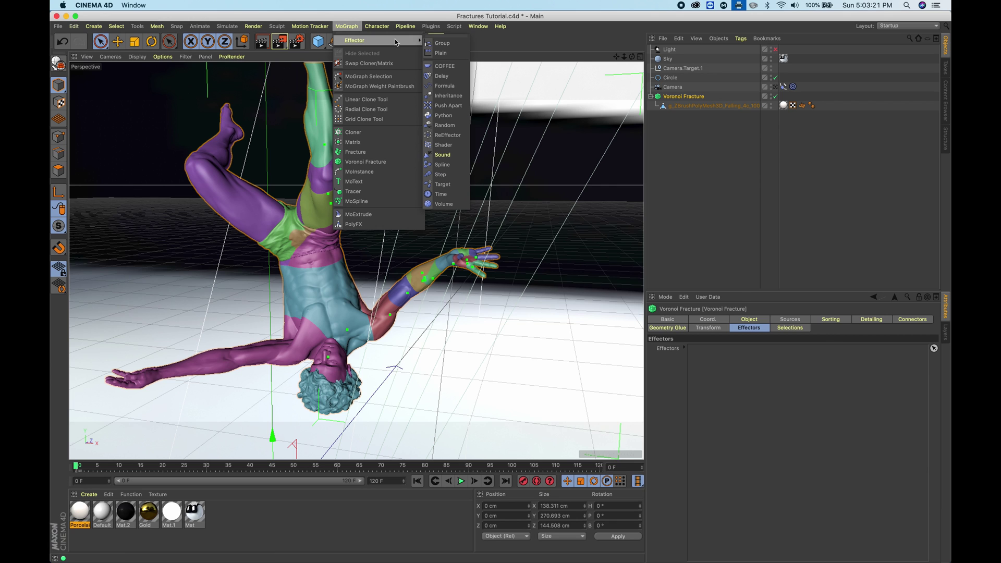
click(449, 52)
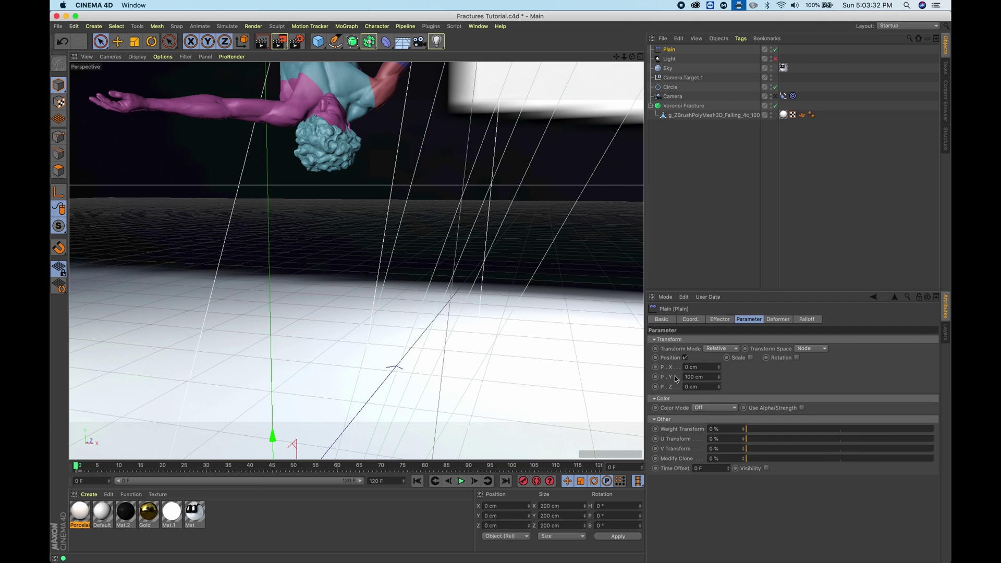
Replace the Plain effector's Position with a Uniform Scale of -1.
click(685, 358)
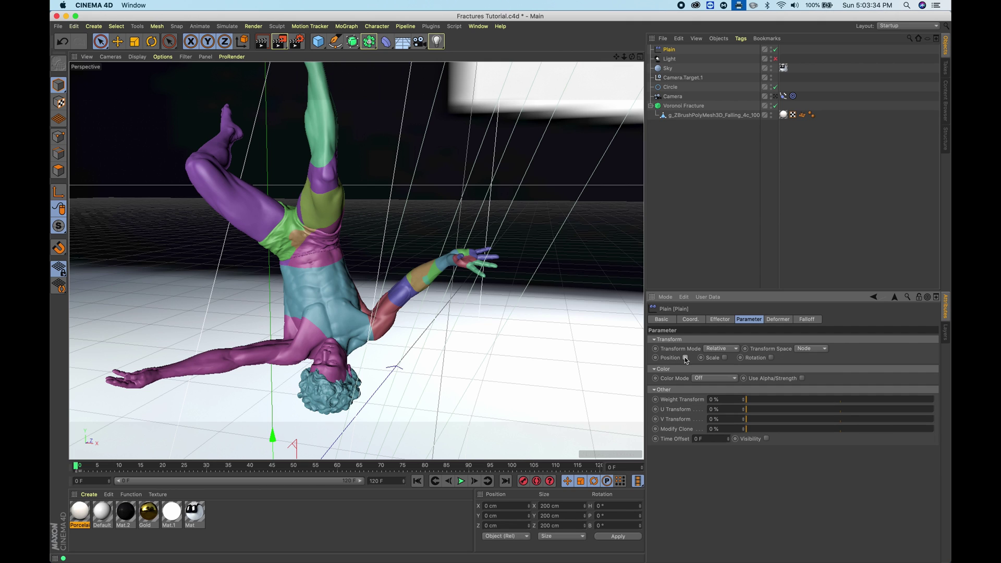
click(723, 357)
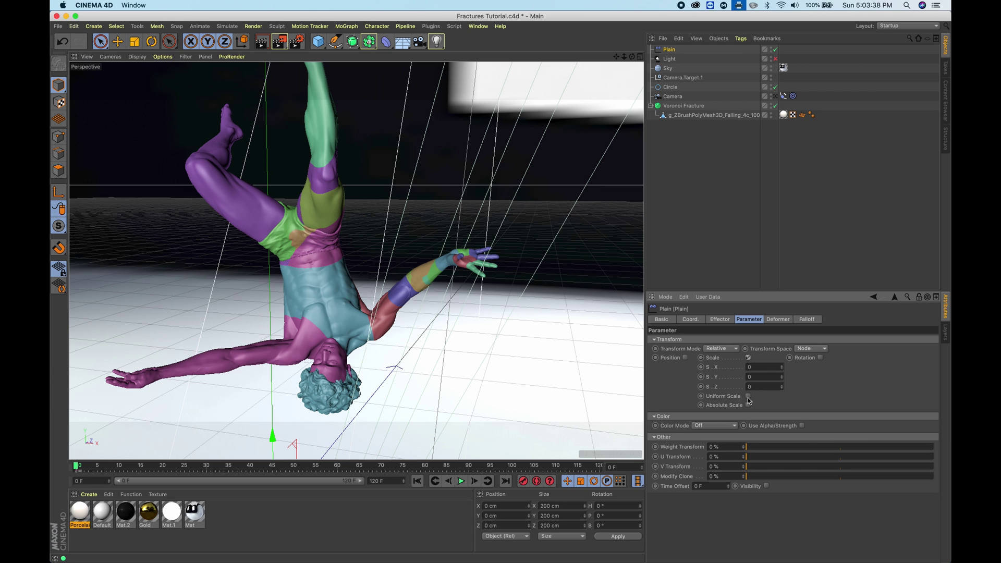
click(748, 397)
click(762, 367)
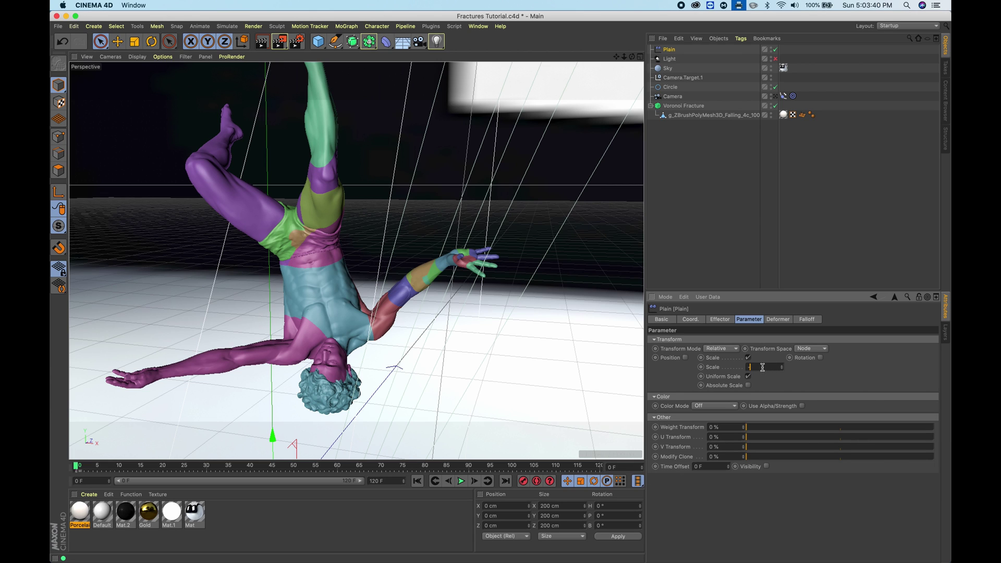
key(Return)
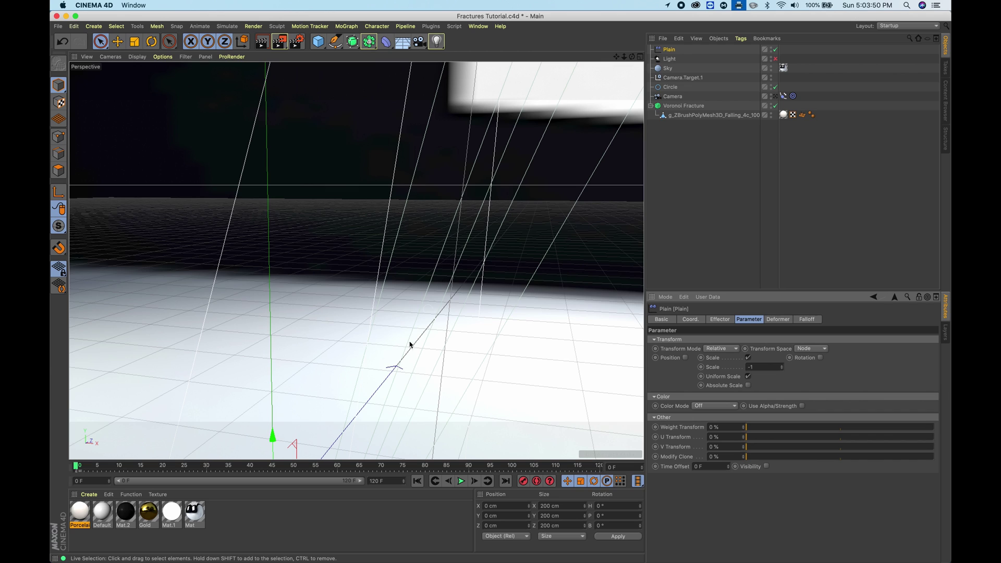
Set the Plain effector's falloff shape to Box.
click(808, 320)
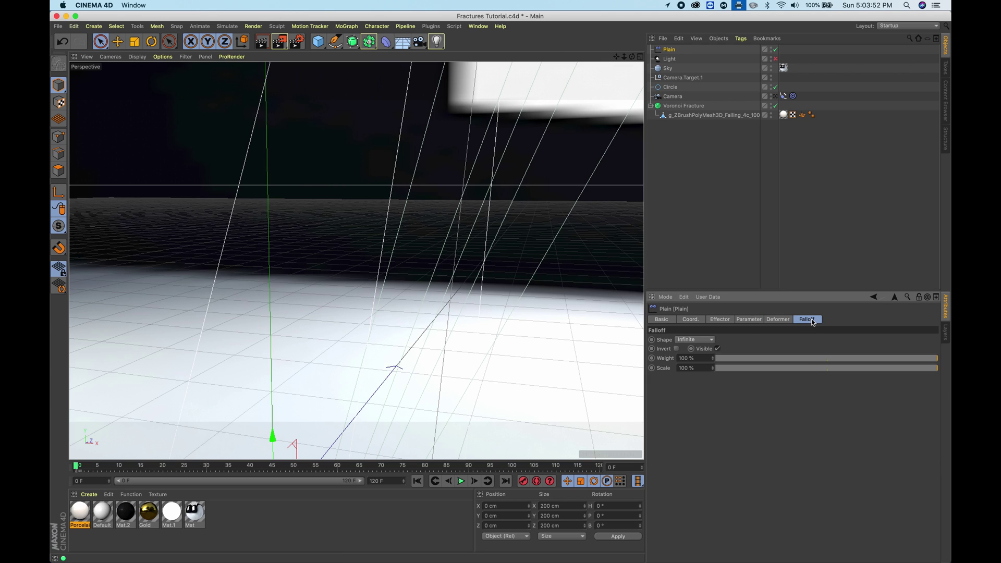
click(699, 342)
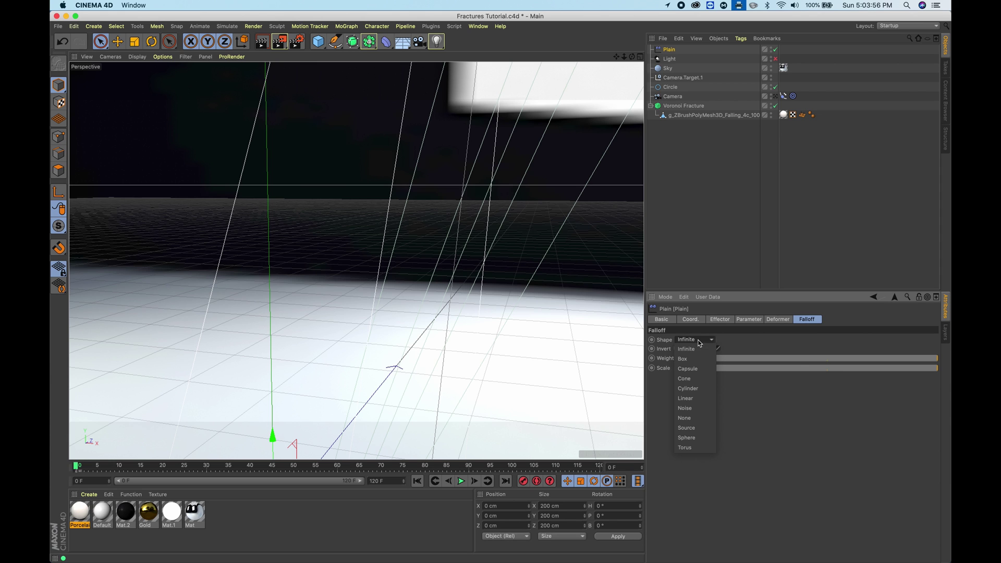
click(696, 358)
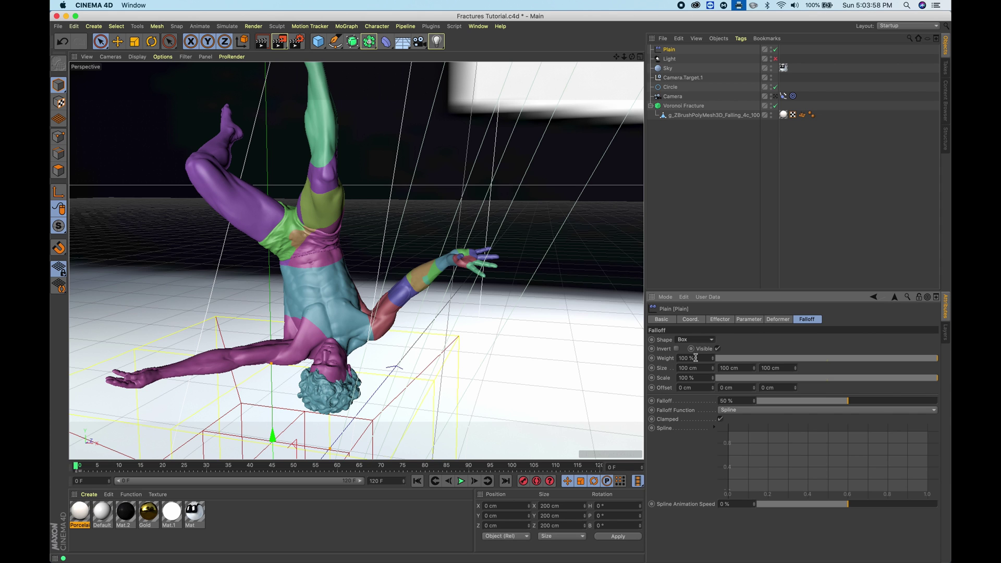
Move the Box falloff effector above and to the right of the figure.
drag(267, 446, 268, 246)
drag(336, 326, 500, 347)
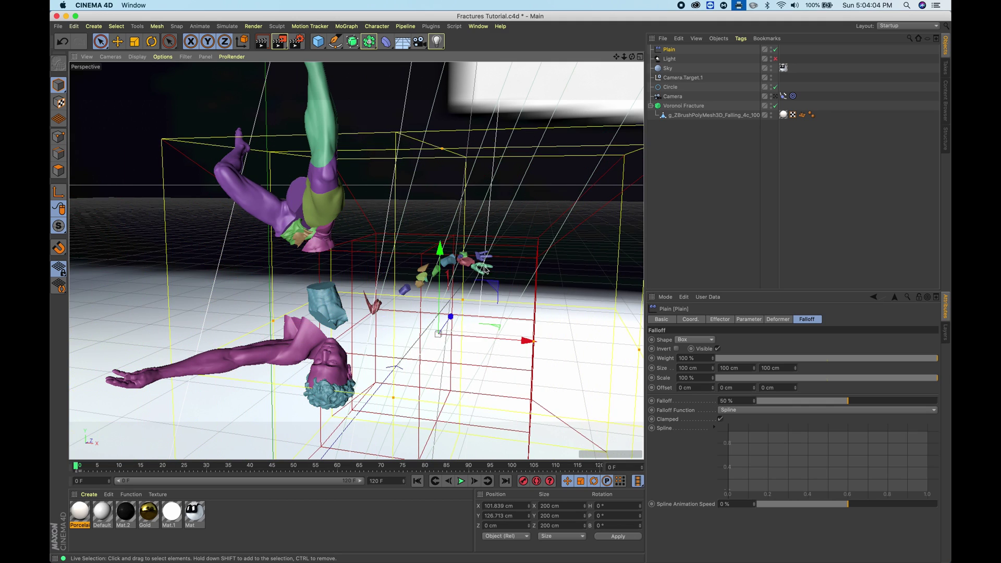
alt+drag(494, 257, 537, 300)
drag(634, 324, 514, 250)
alt+drag(455, 268, 406, 292)
drag(441, 238, 570, 170)
Lift the Plain effector's falloff box and tilt it to about -18.6°.
drag(513, 93, 513, 127)
click(151, 42)
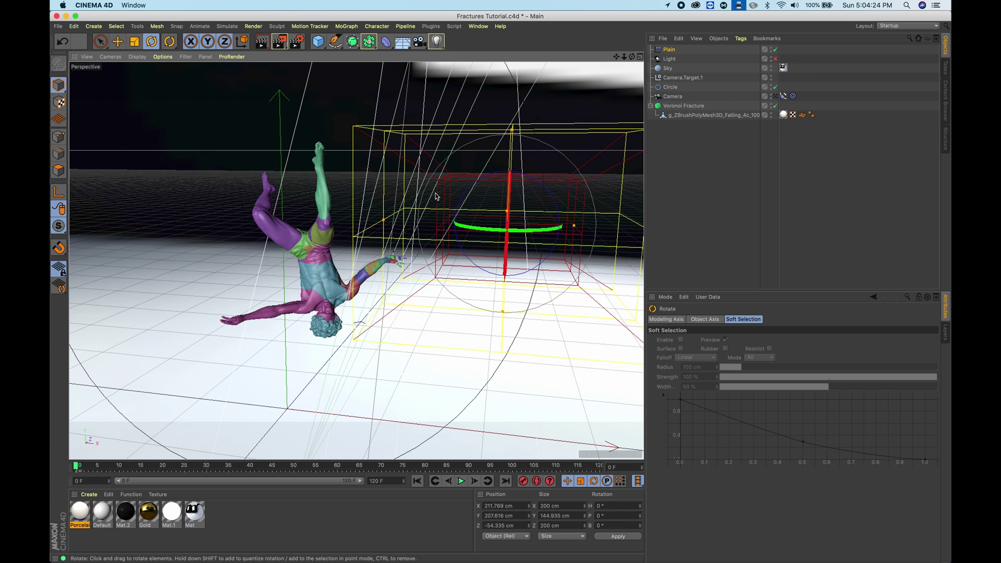
drag(458, 195, 456, 204)
key(space)
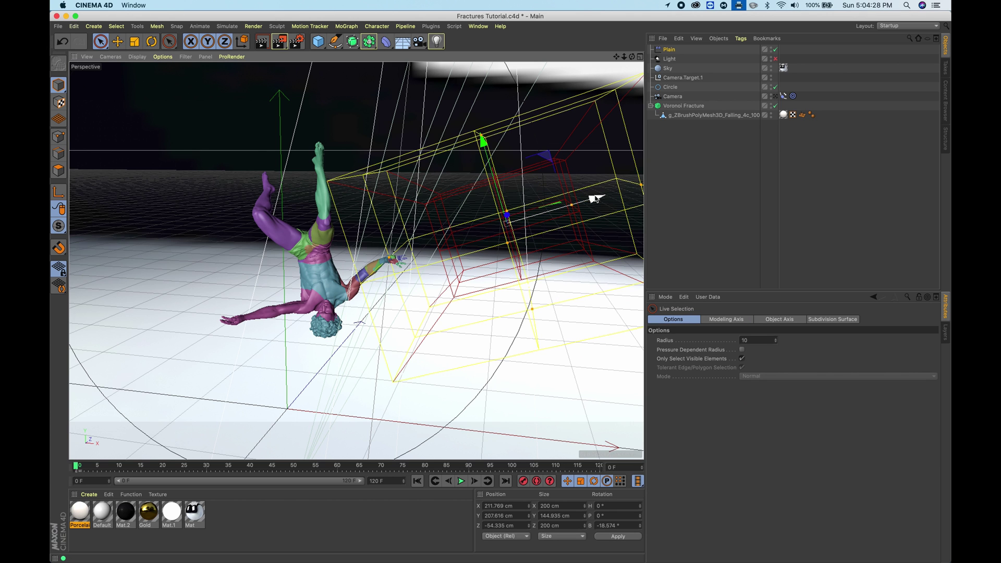
Move the falloff box beside the outstretched arm, to X 236.833 cm, Y 186.888 cm.
drag(592, 196, 542, 216)
drag(431, 154, 442, 194)
drag(549, 236, 632, 231)
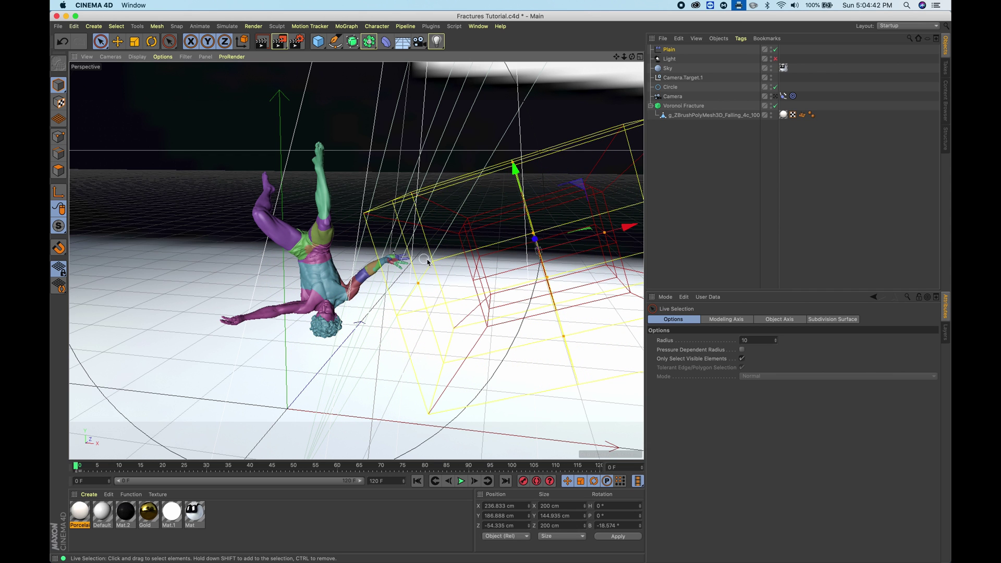
alt+drag(481, 268, 488, 247)
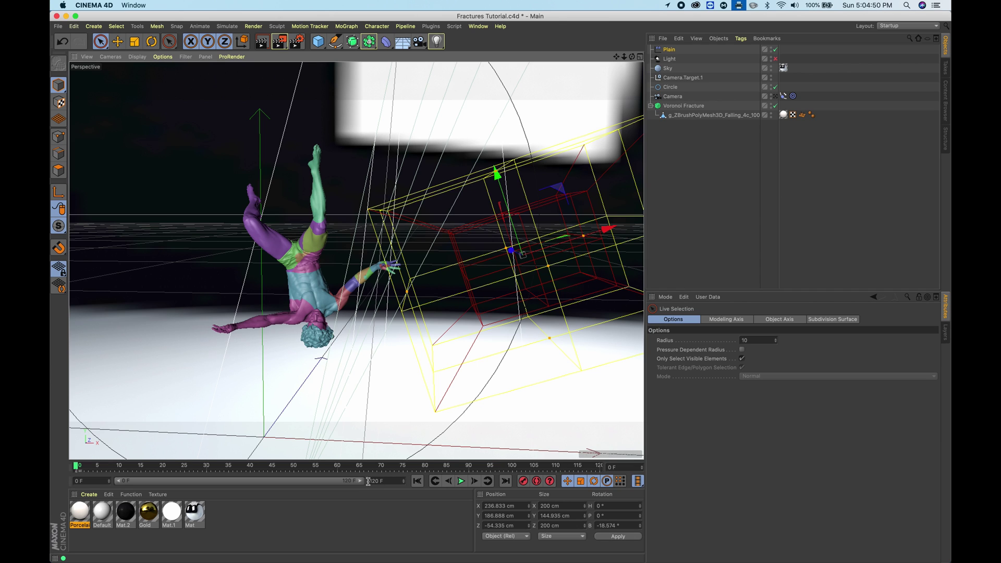
At frame 120, move Plain to X 153.711 cm, Y 158.996 cm over the arm, then view frame 114.
click(669, 49)
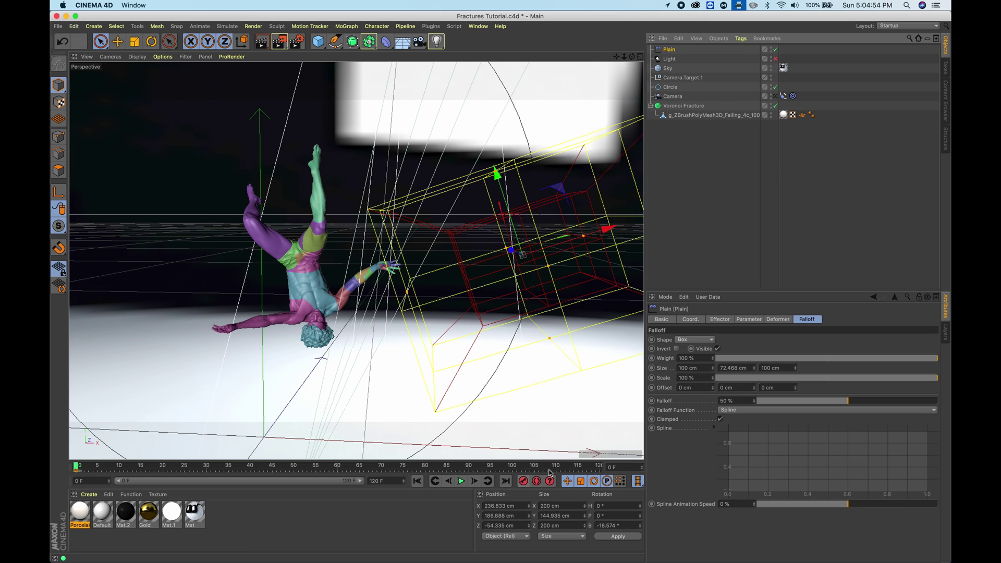
drag(543, 468, 599, 468)
drag(607, 229, 498, 276)
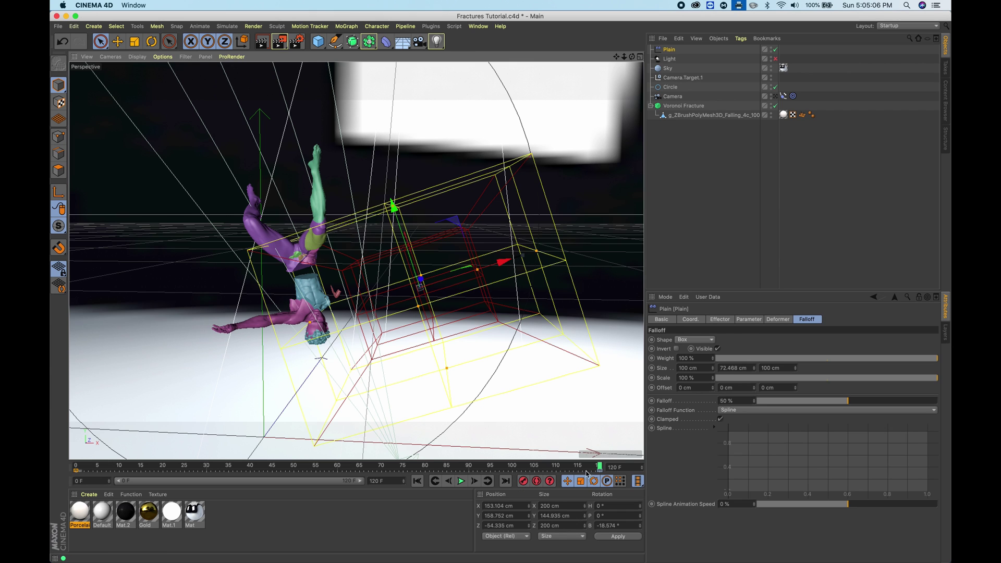
drag(597, 467, 577, 470)
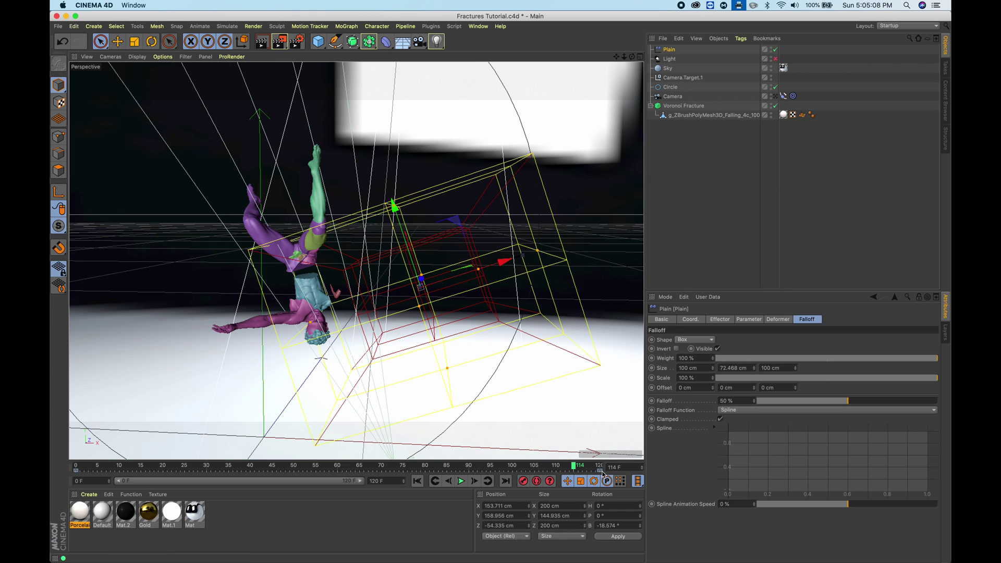
Set the keys at frames 120 and 0 to Linear interpolation.
click(601, 471)
click(729, 331)
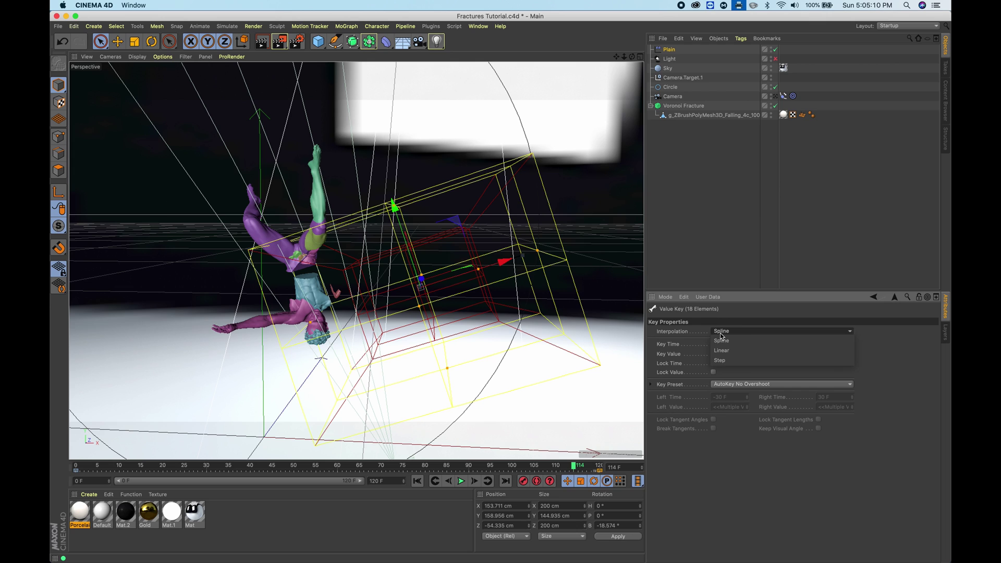
click(727, 347)
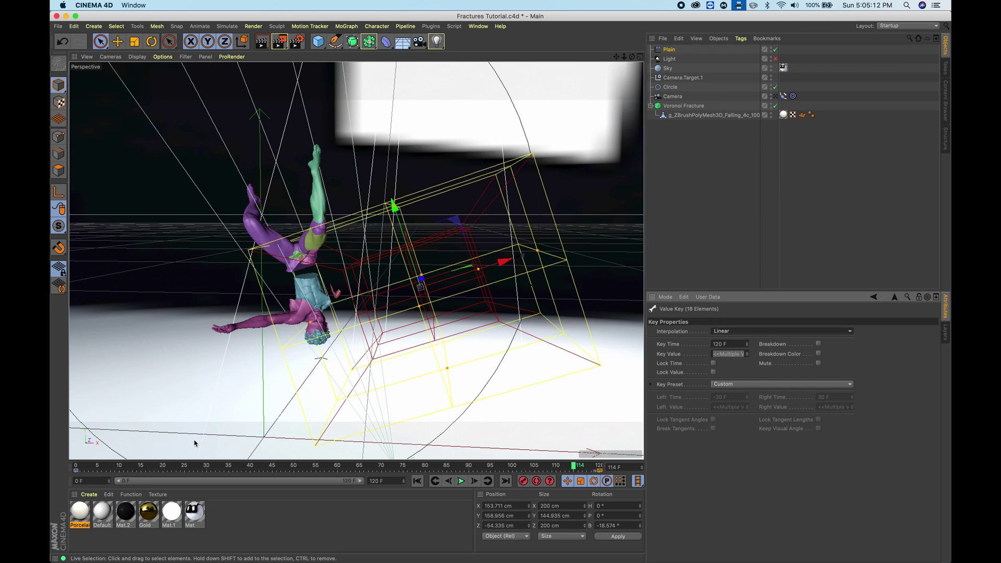
click(76, 471)
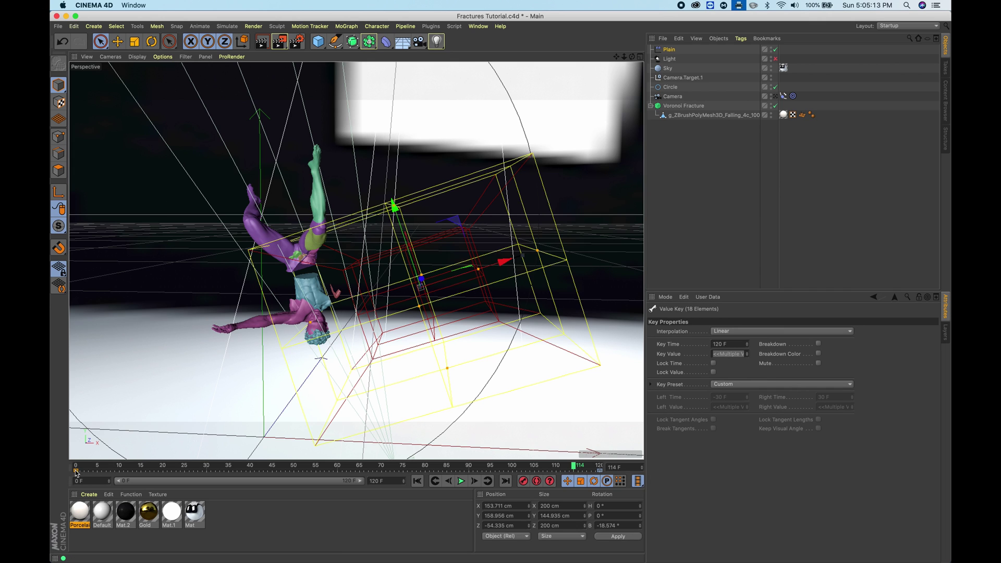
click(730, 331)
click(727, 350)
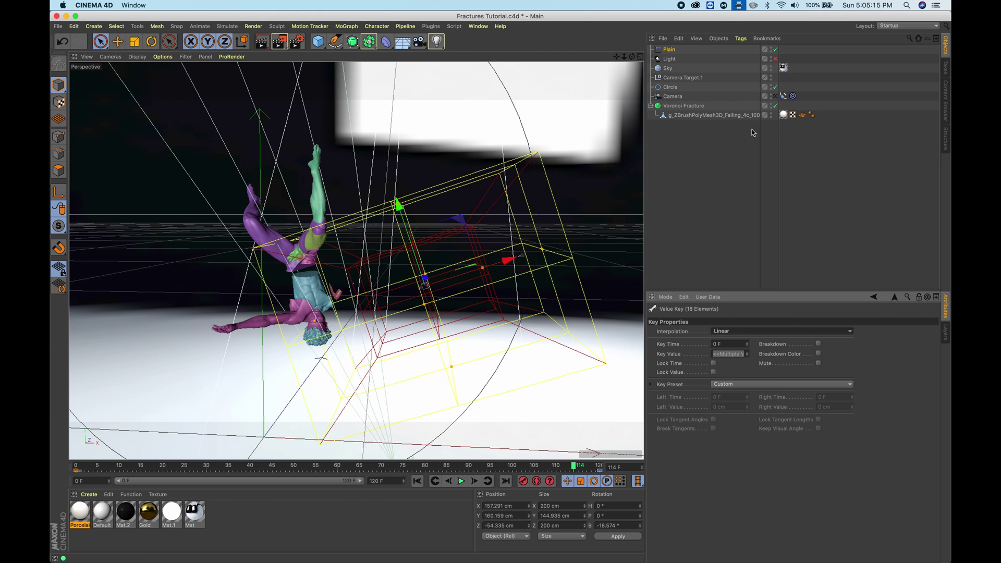
Preview the animation through the scene camera, then scrub to around frame 44.
click(775, 97)
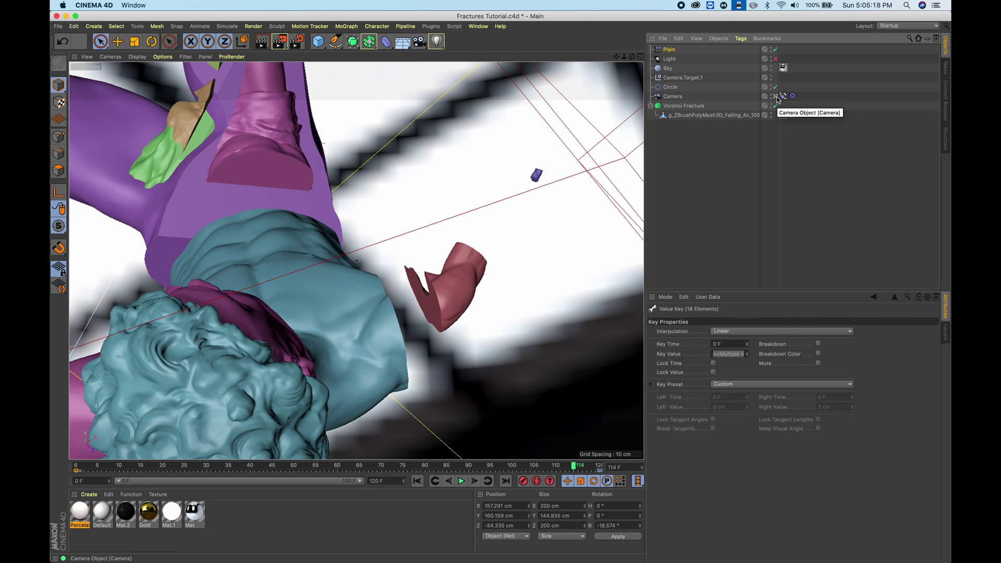
click(417, 481)
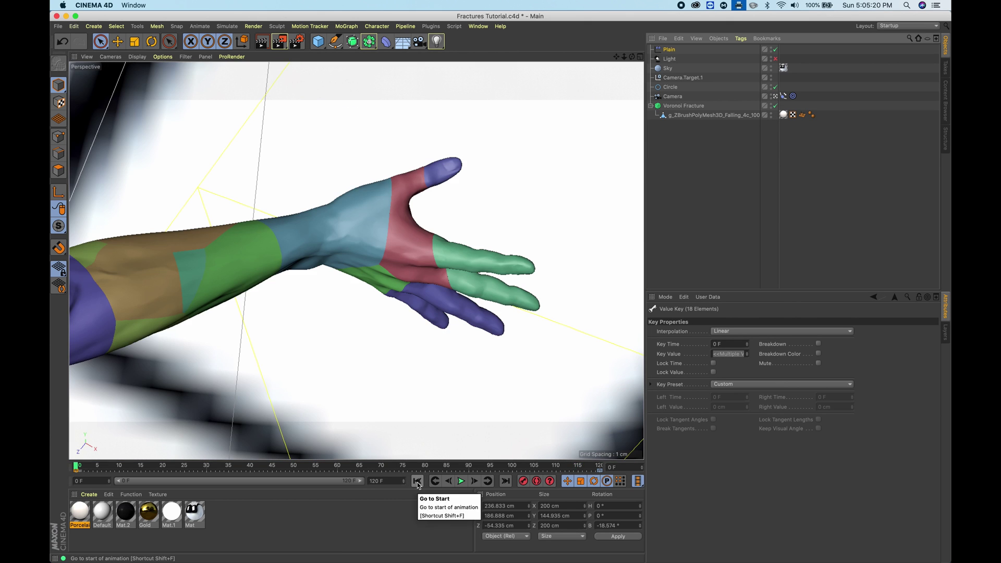
click(461, 481)
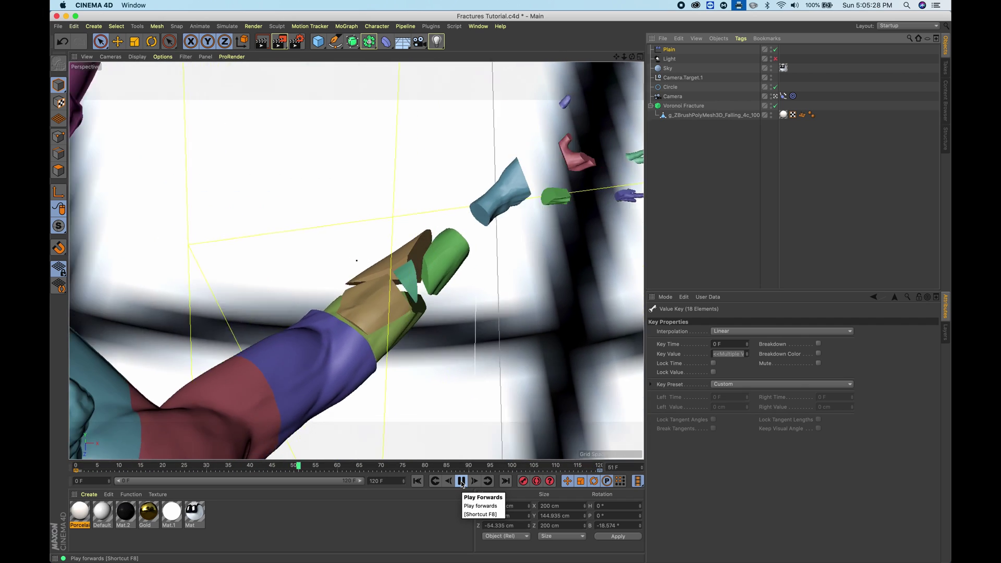
click(462, 483)
click(417, 481)
drag(78, 469, 265, 486)
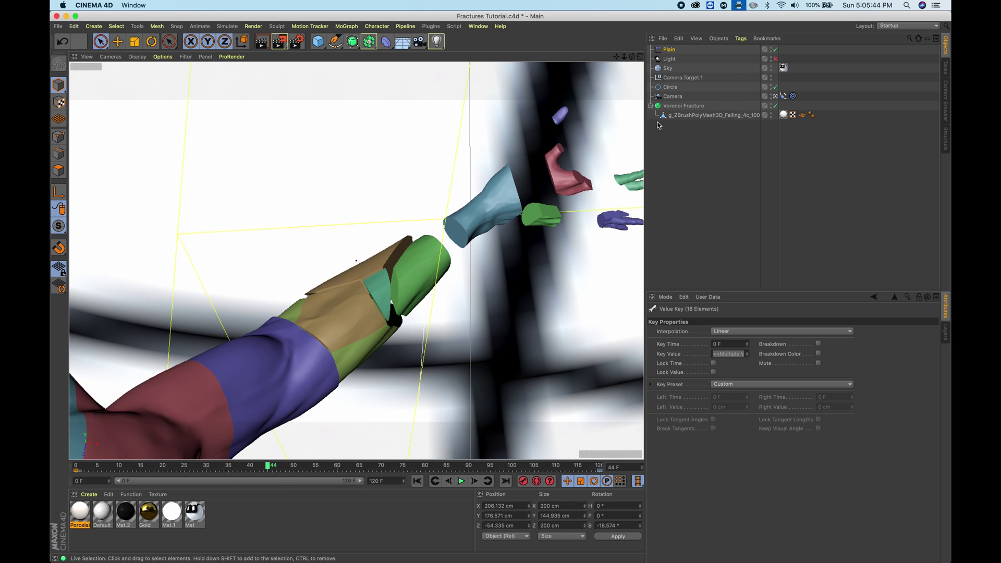
Enable Rotation on the Plain effector with H -65°, P about 167°, B -26°.
click(668, 49)
click(720, 320)
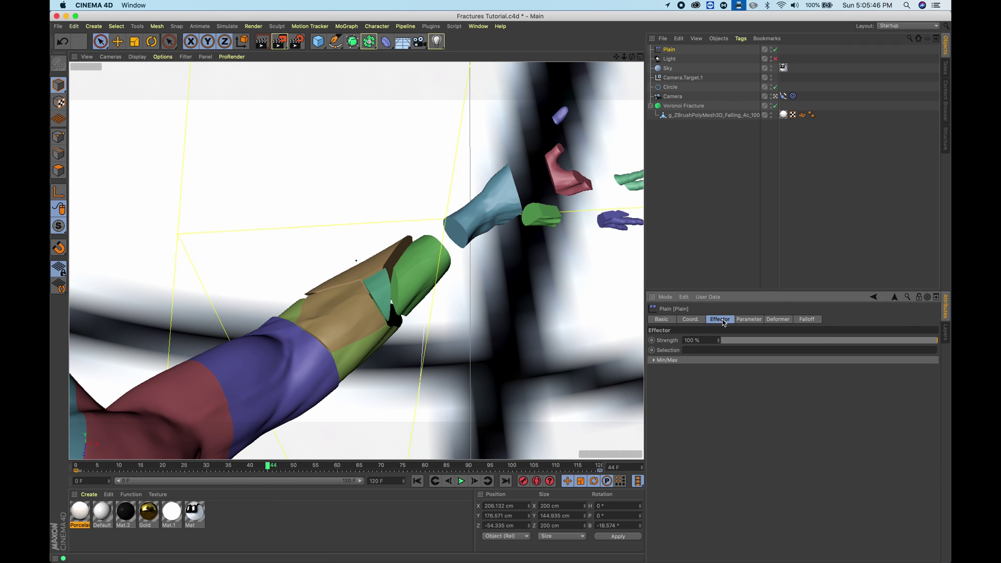
click(750, 320)
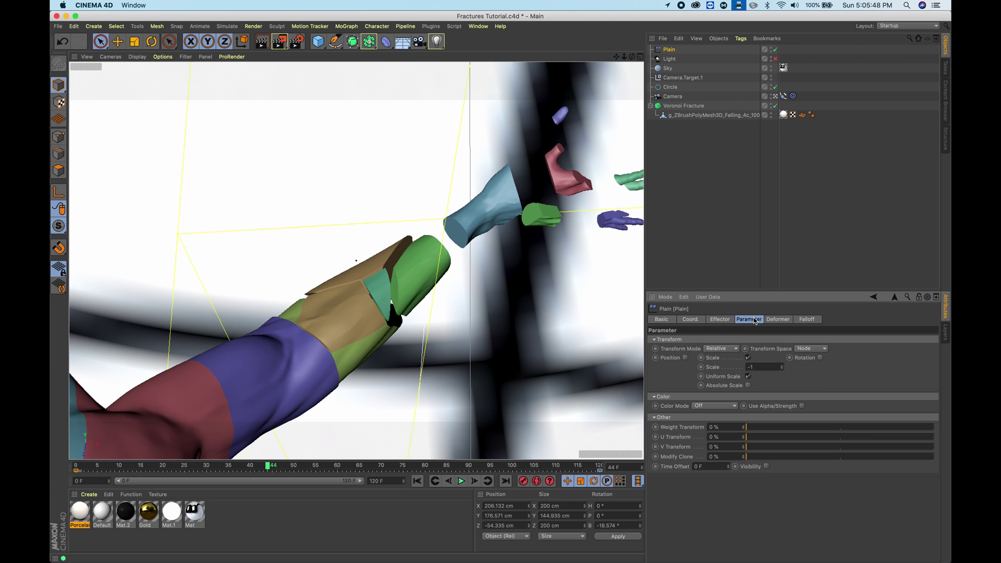
click(820, 358)
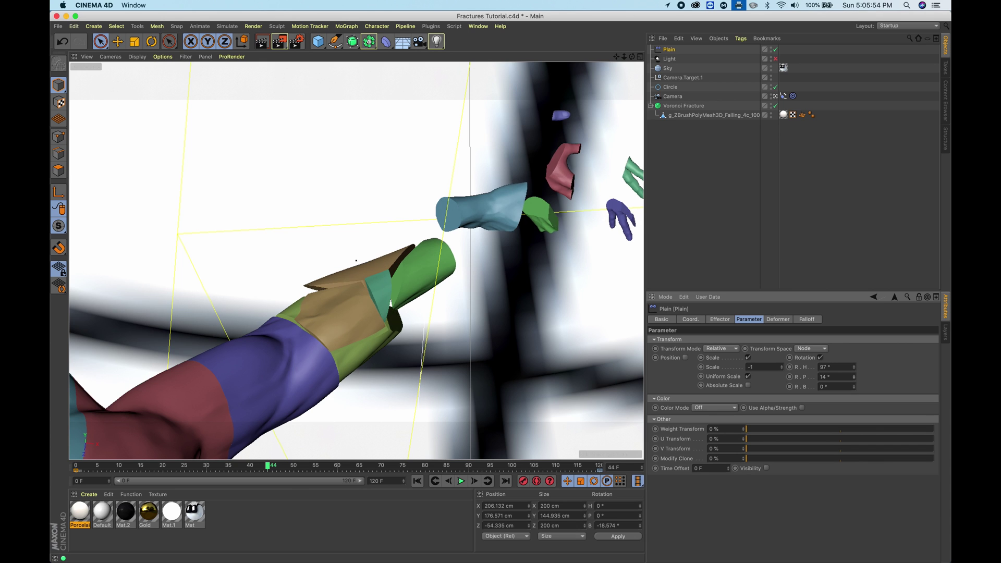
drag(853, 376, 854, 388)
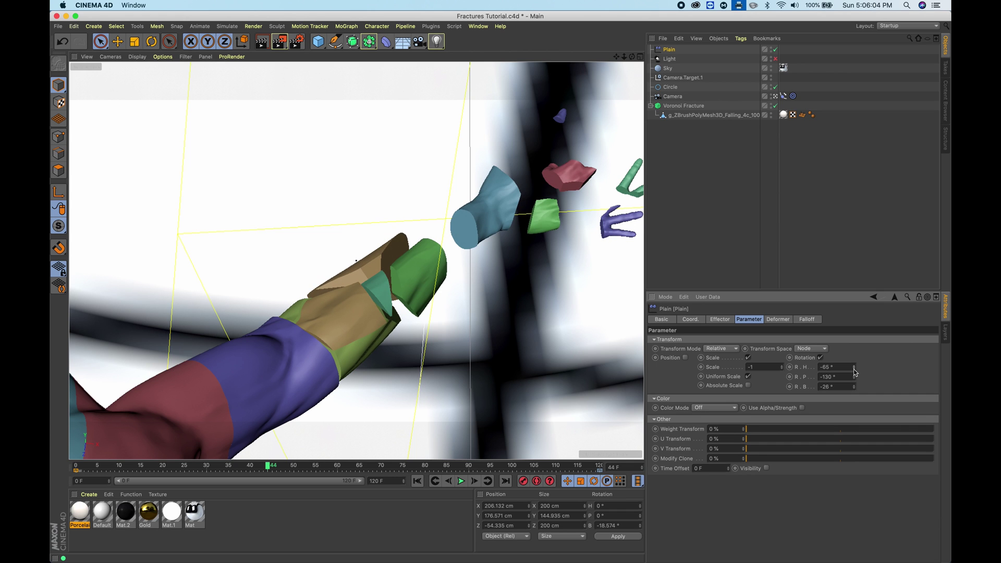
drag(853, 376, 853, 377)
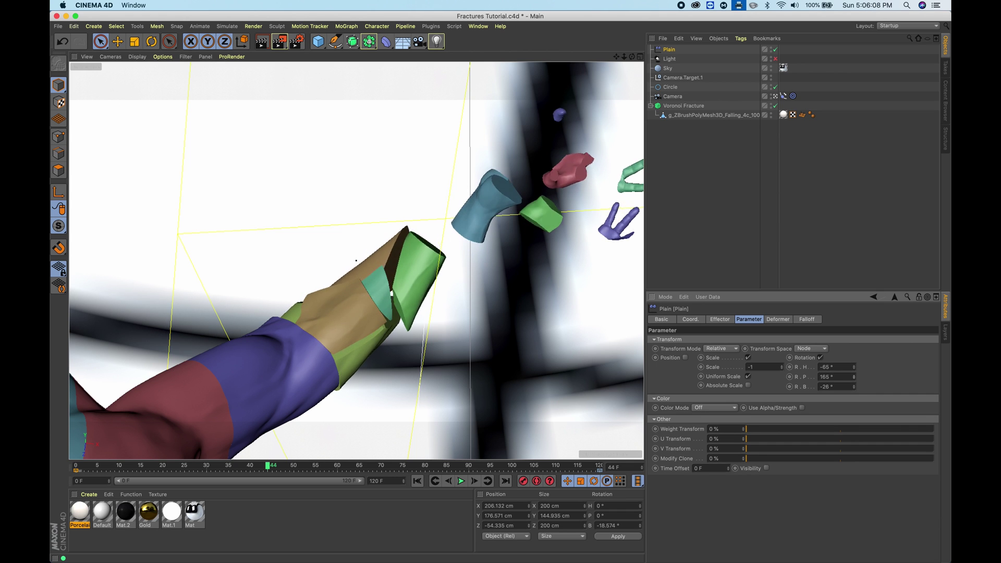
Play the animation from the start to check the spinning fragments, then rewind to frame 0.
click(461, 480)
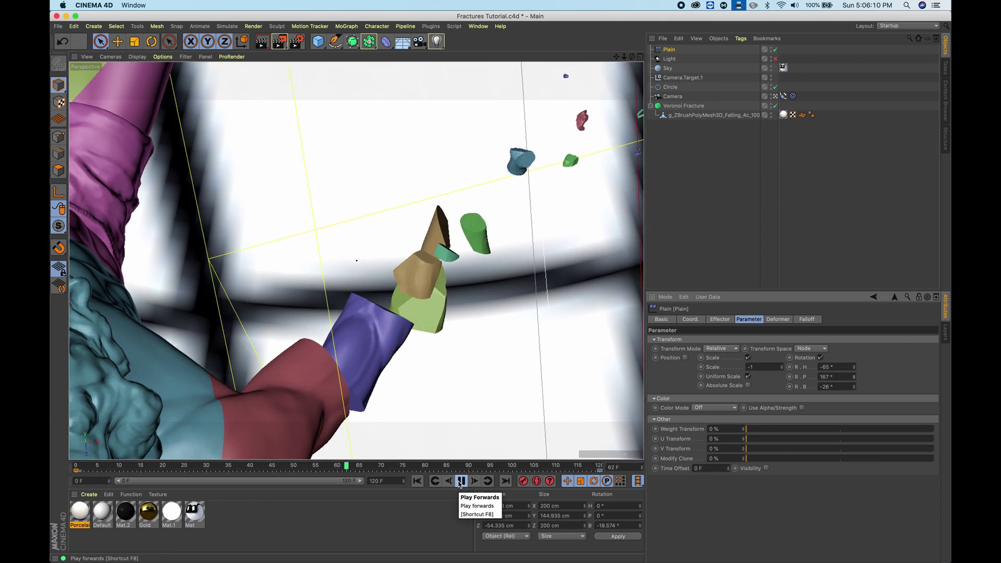
click(461, 480)
key(shift+f)
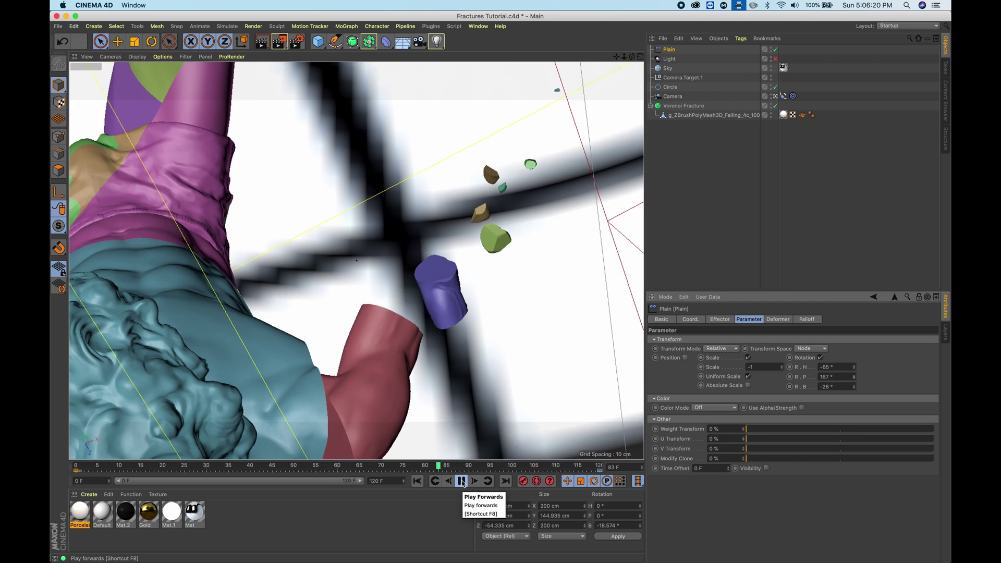
click(462, 481)
click(417, 481)
click(461, 481)
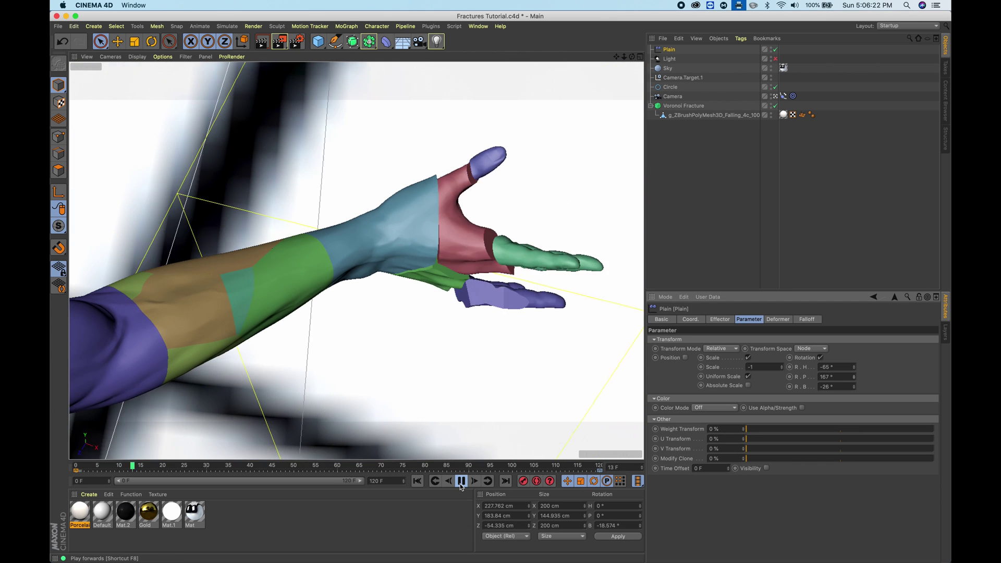
click(462, 481)
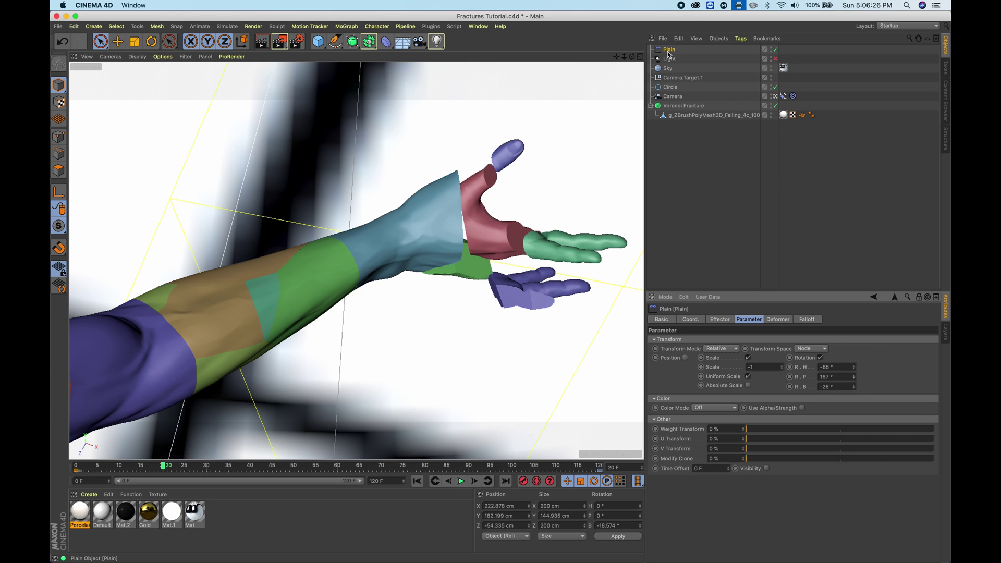
click(417, 481)
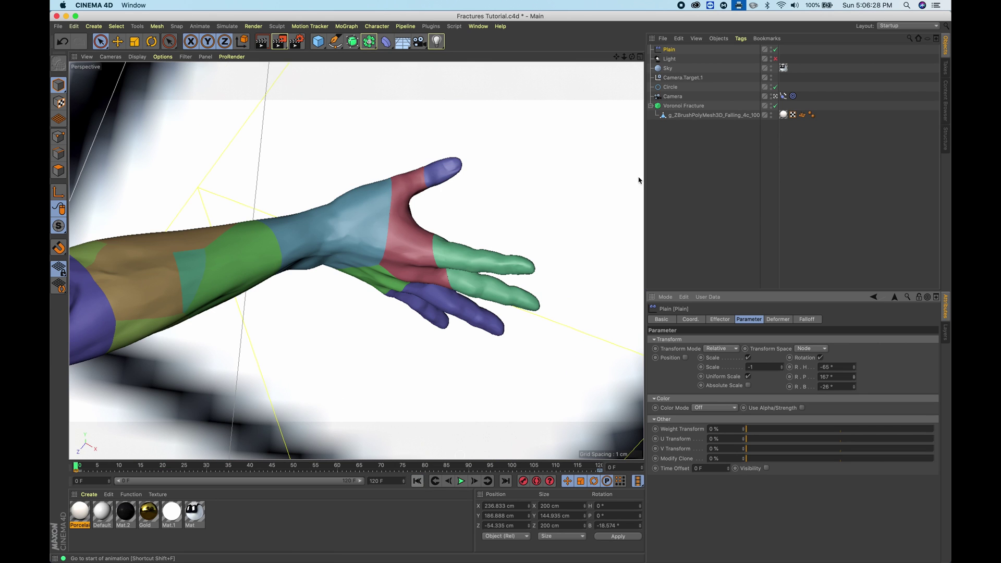
Select Voronoi Fracture and bring up the MoGraph Effector menu.
click(681, 106)
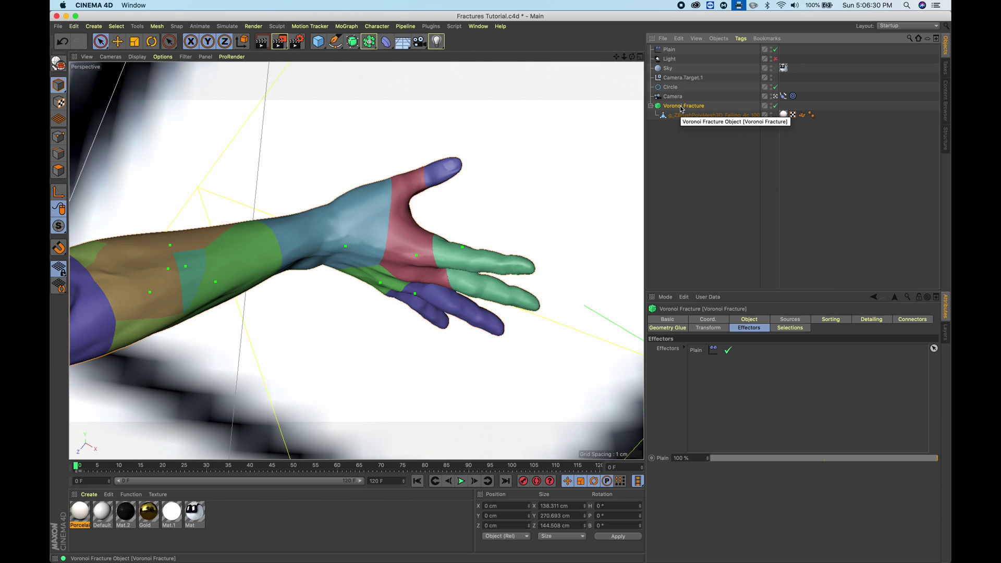
click(347, 26)
mouse_move(349, 41)
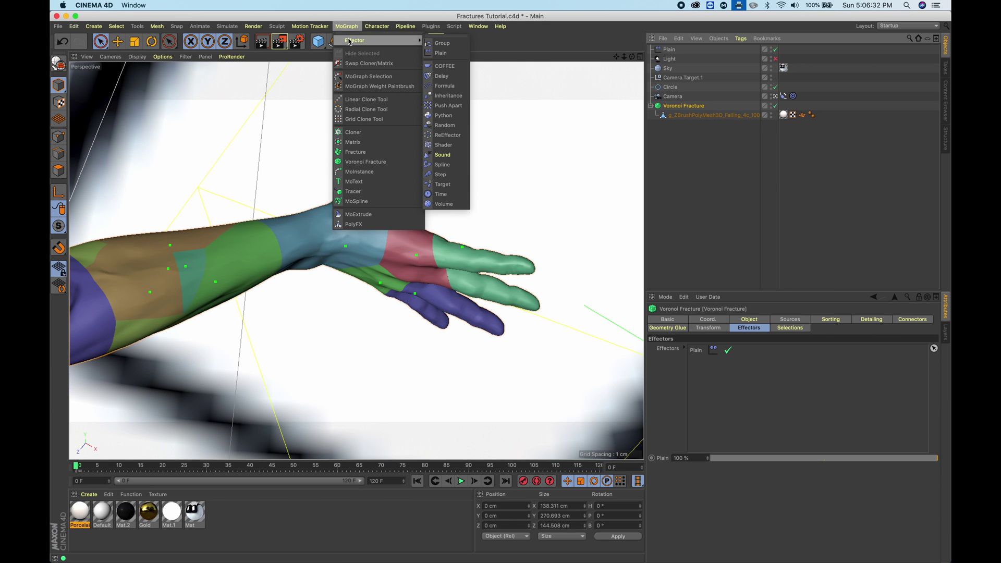
Add a Random effector with Position unchecked and its falloff Shape set to Box.
click(446, 126)
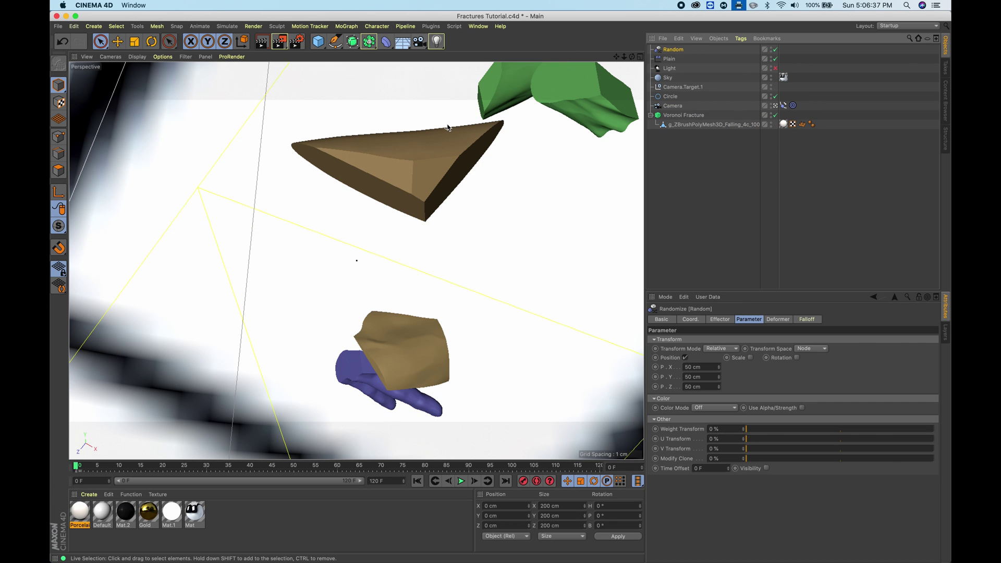
click(685, 358)
click(779, 320)
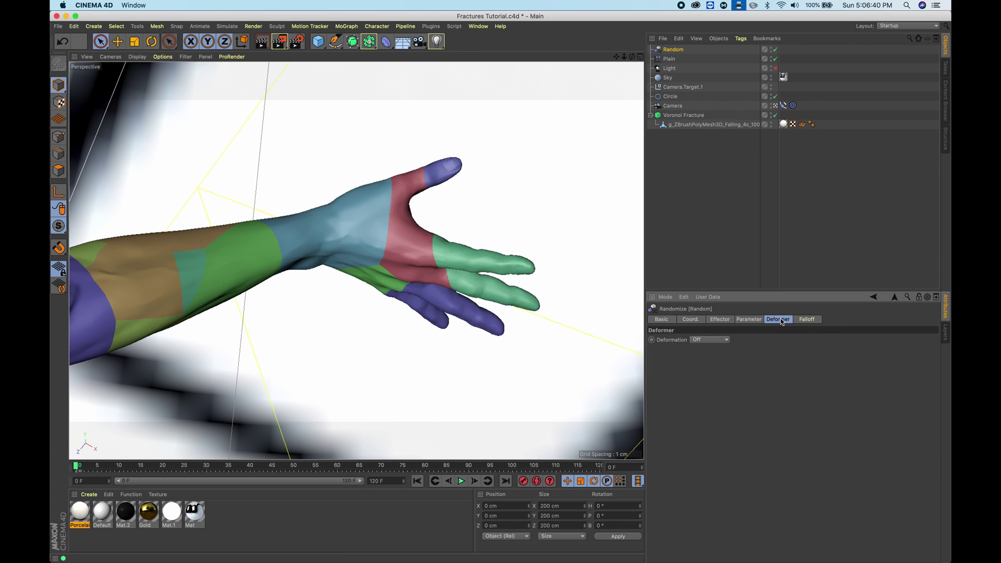
click(807, 319)
click(694, 339)
click(684, 349)
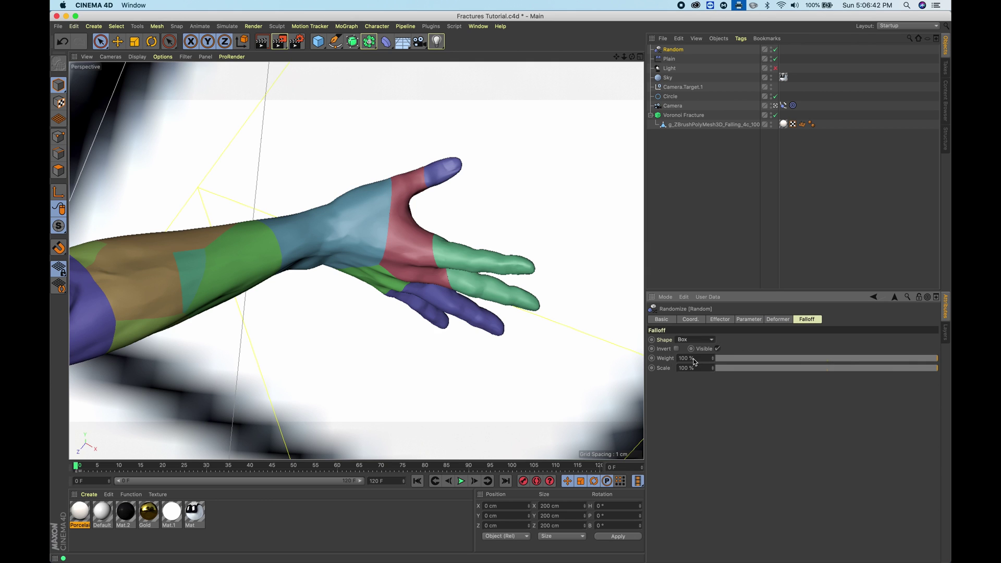
Parent Random under Plain and zero its X and Y position.
click(676, 50)
drag(670, 61, 670, 61)
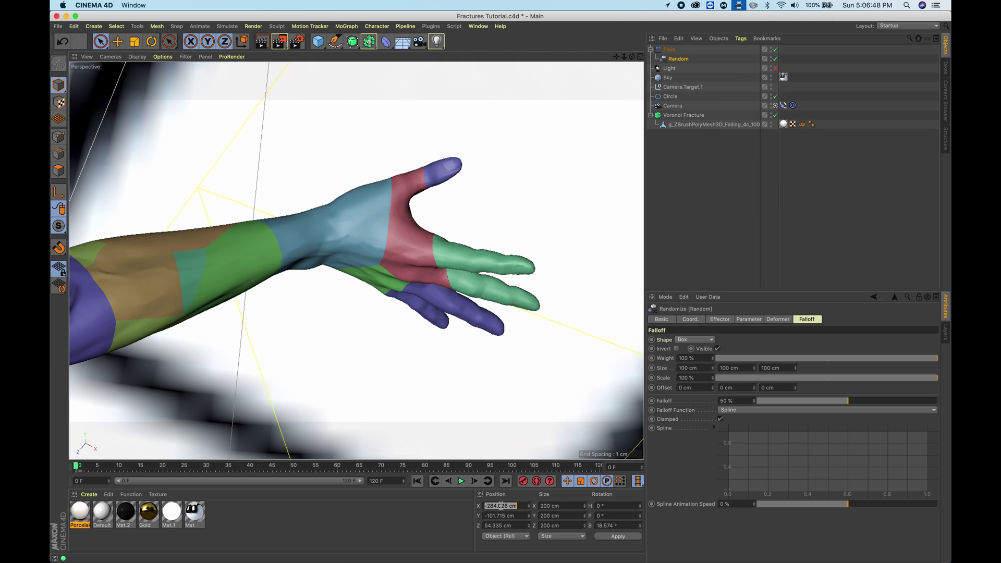
text(0)
key(Tab)
text(0)
key(Return)
key(o)
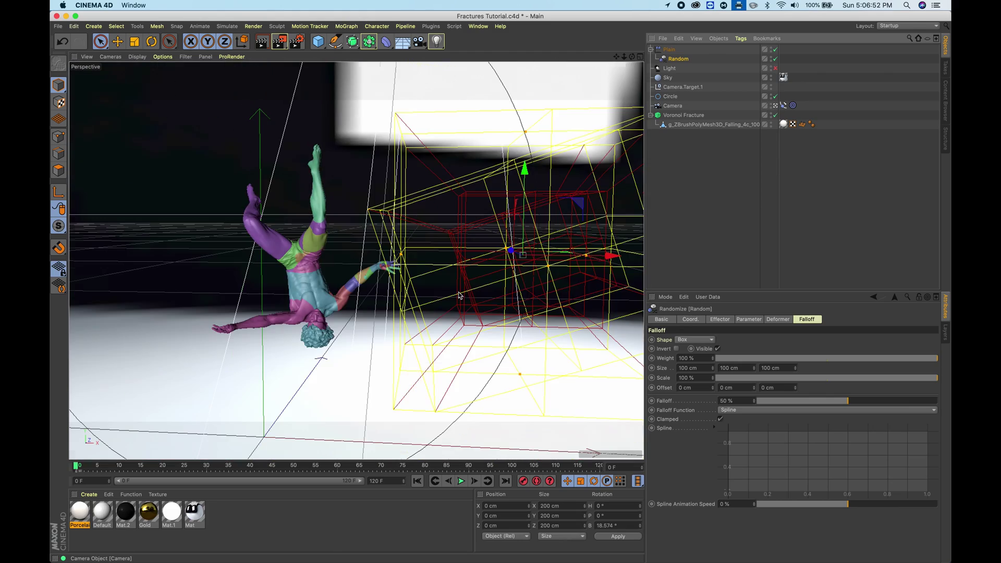
alt+drag(532, 254, 493, 250)
Set Random's bank rotation to 0, then play back and rewind to frame 0.
click(612, 525)
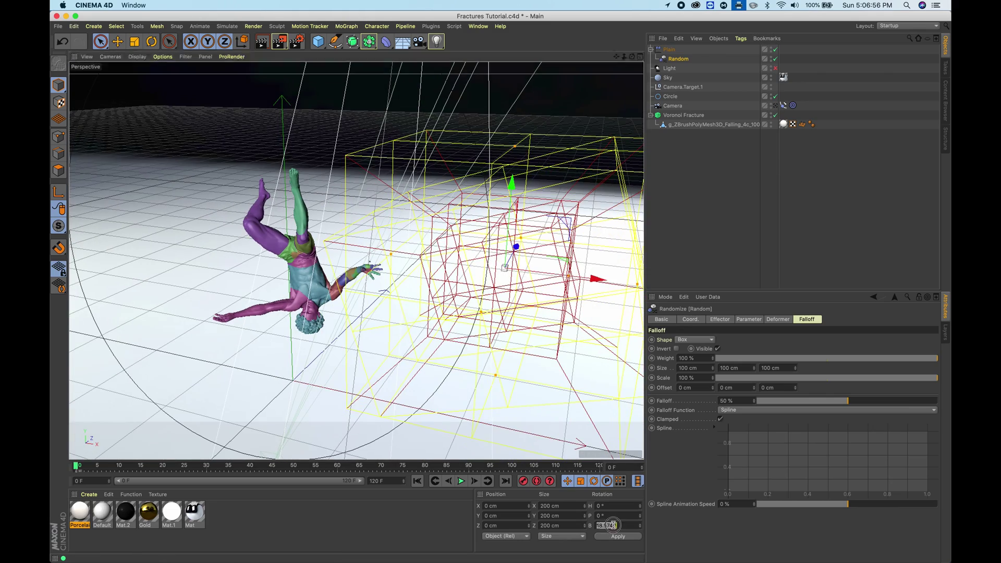
text(0)
key(Return)
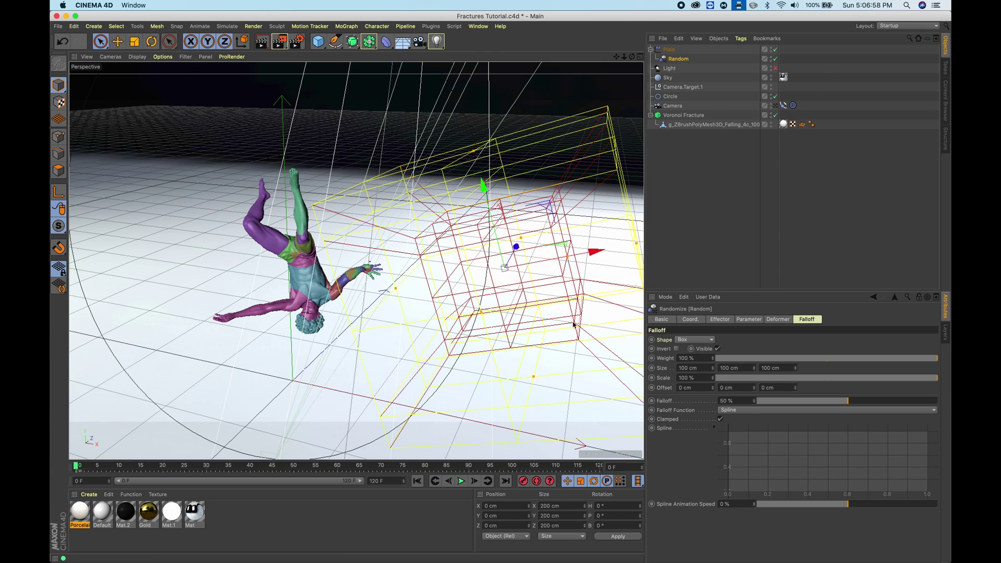
alt+drag(476, 273, 455, 296)
click(461, 480)
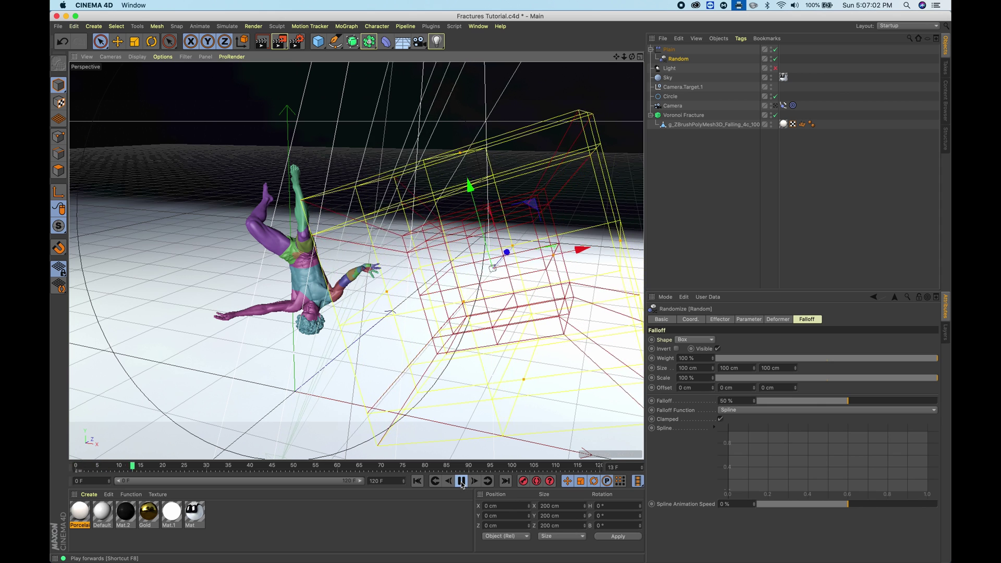
click(417, 482)
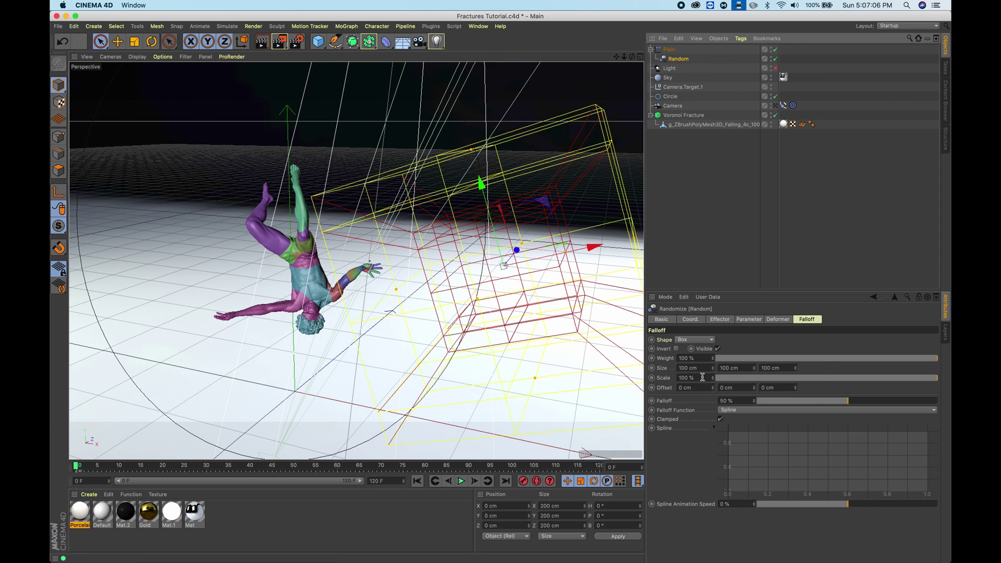
Set the Random effector's falloff Size Y to 72 cm, then return to its parameters.
click(670, 49)
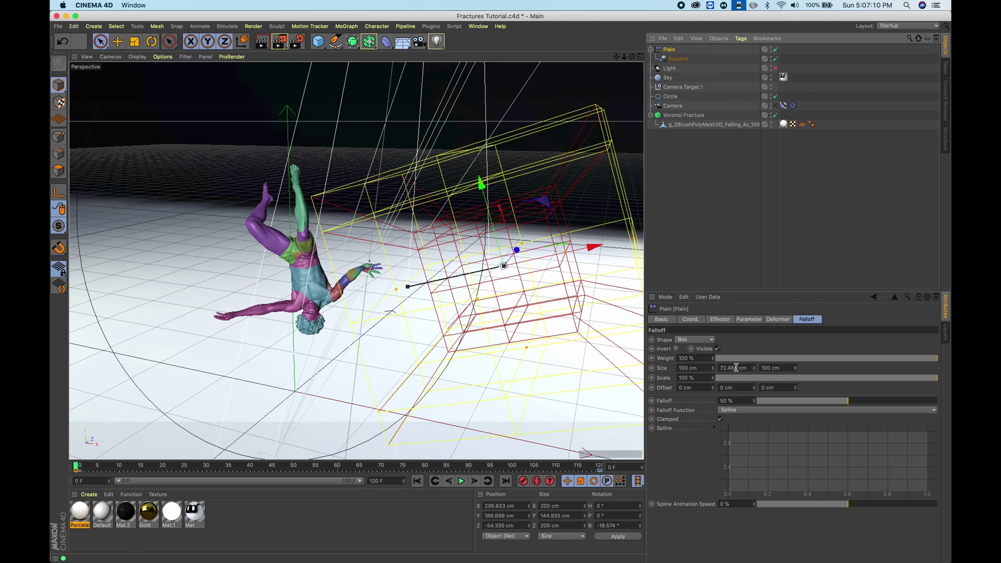
click(683, 60)
click(736, 367)
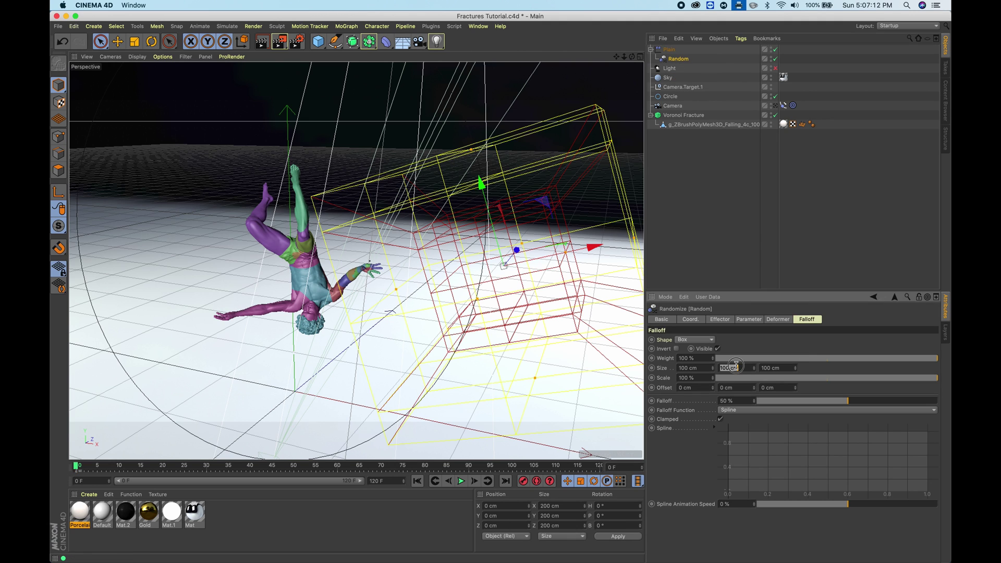
text(72)
key(Return)
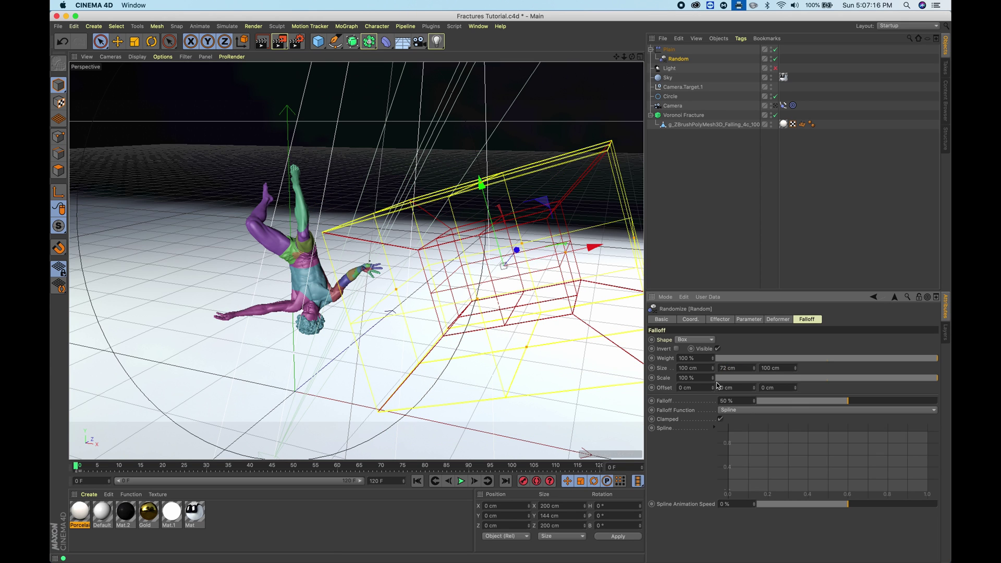
click(725, 320)
Enable Random rotation at H 113°, P 92°, B 116° and play the hand close-up.
click(749, 319)
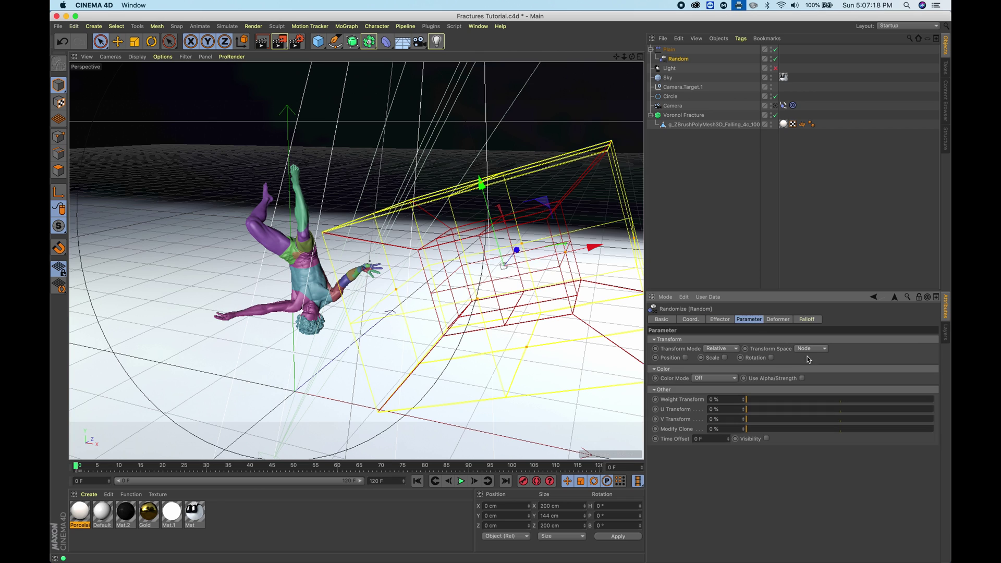
click(771, 358)
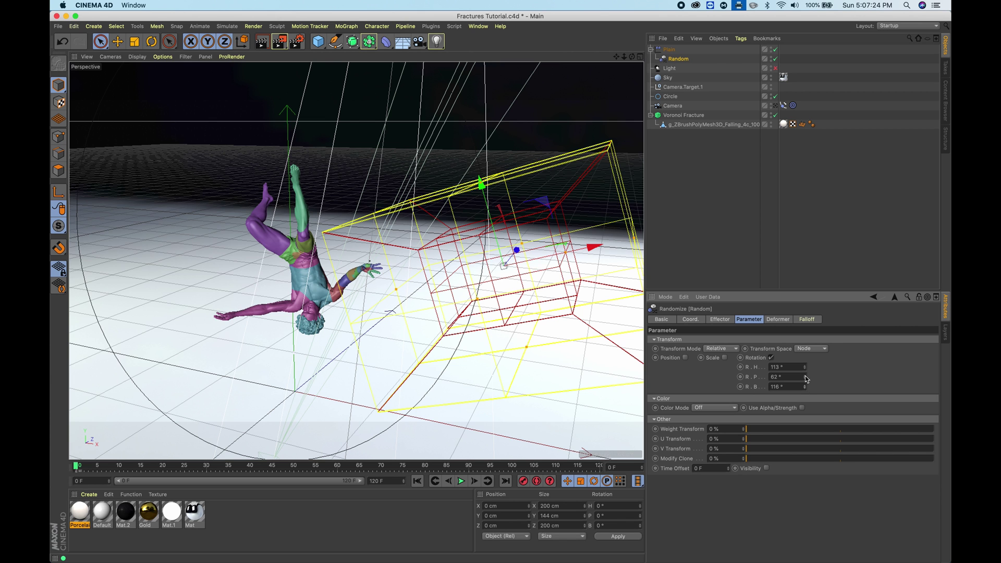
click(460, 481)
click(461, 481)
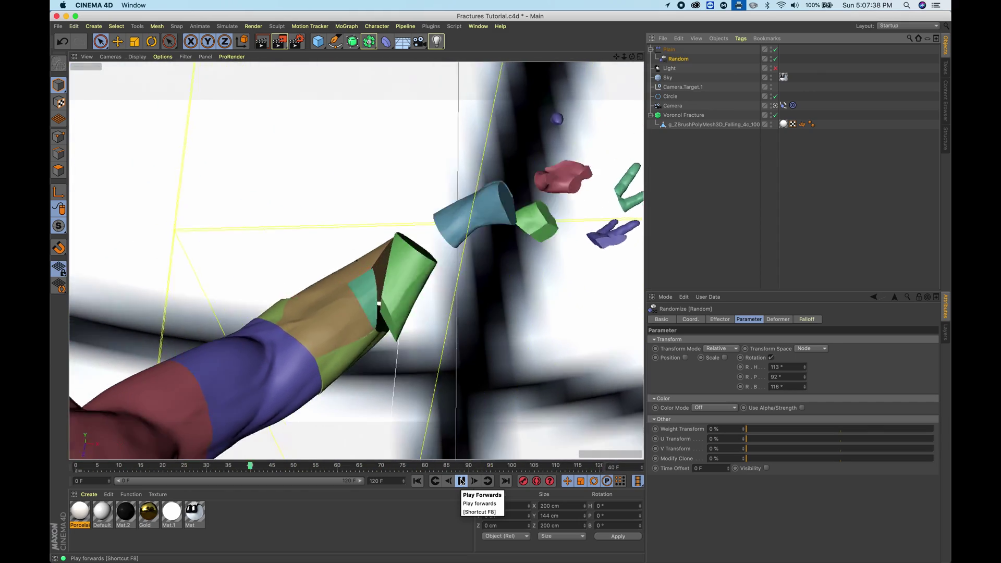
Stop playback, save Fractures Tutorial.c4d, and play the animation again.
click(460, 481)
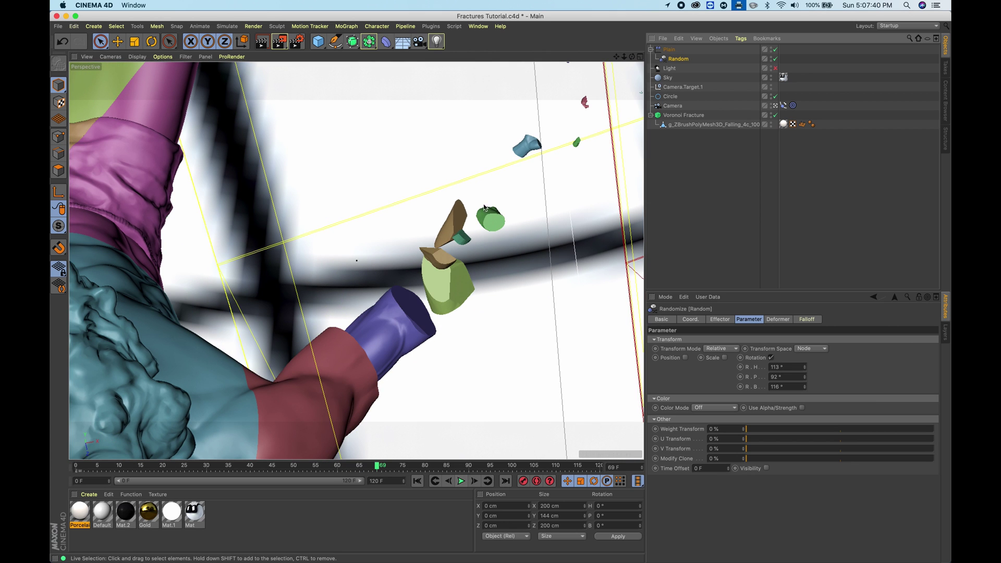
key(super+s)
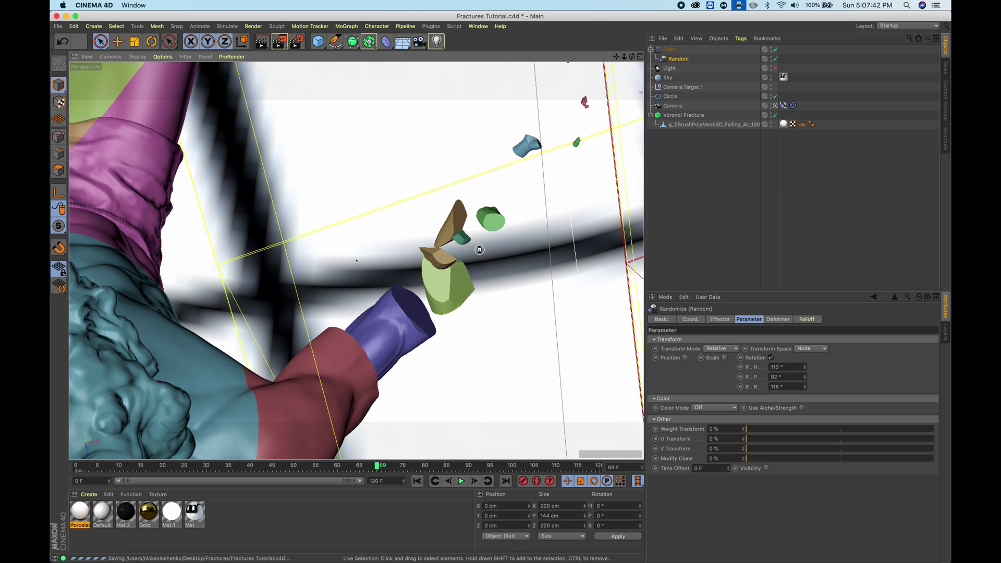
click(461, 481)
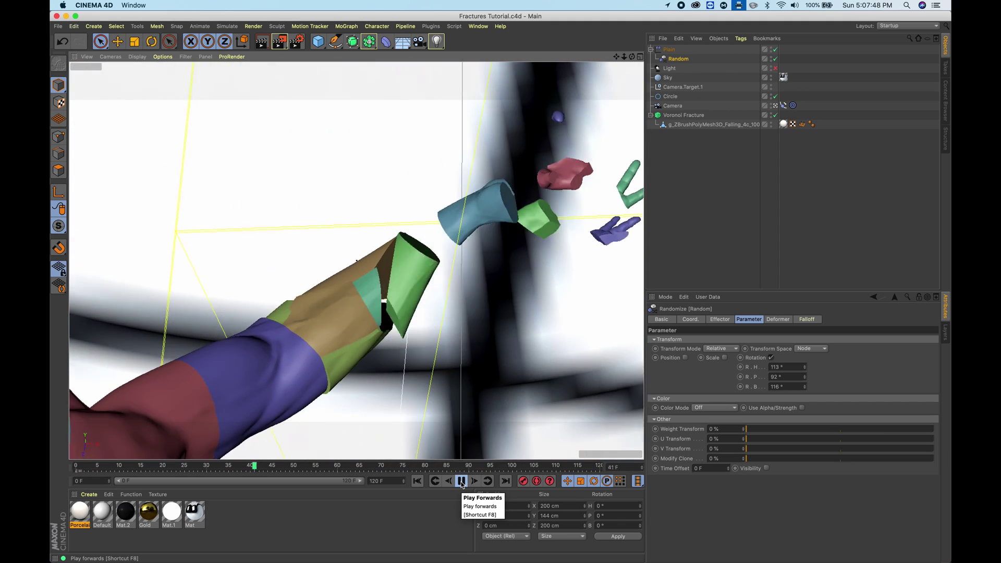
Stop playback, deselect the Plain and Random effectors, and briefly replay the animation.
click(460, 481)
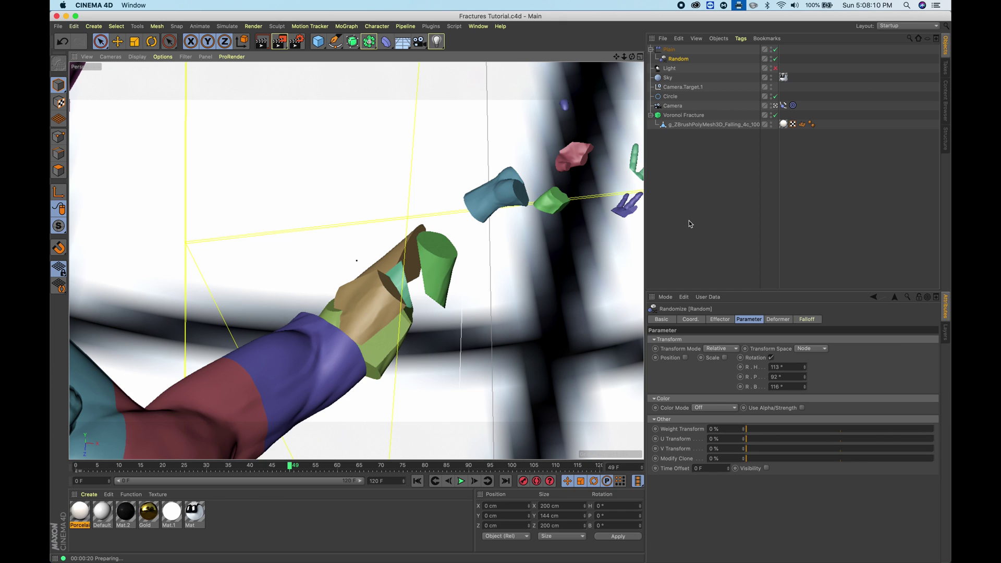
click(700, 176)
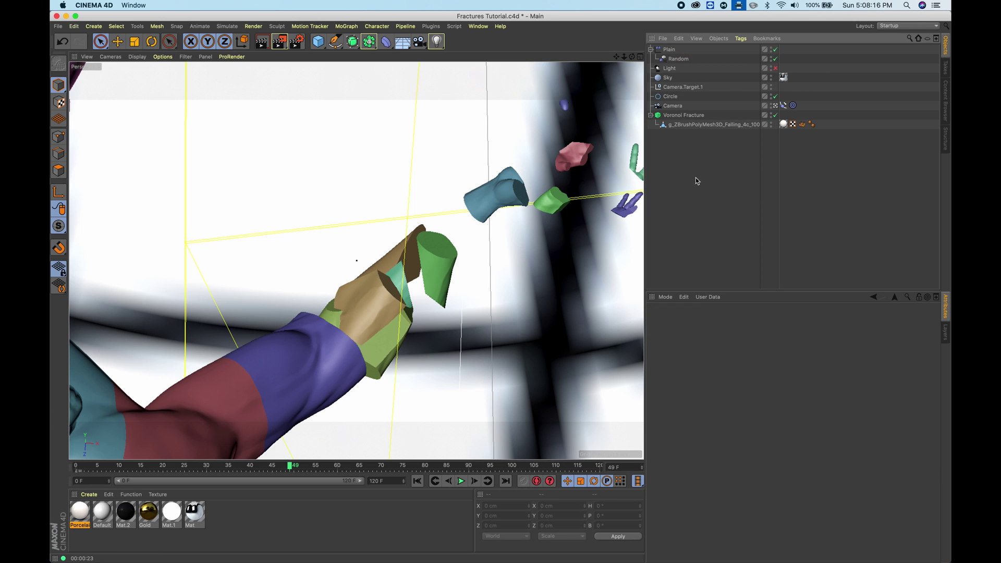
click(460, 481)
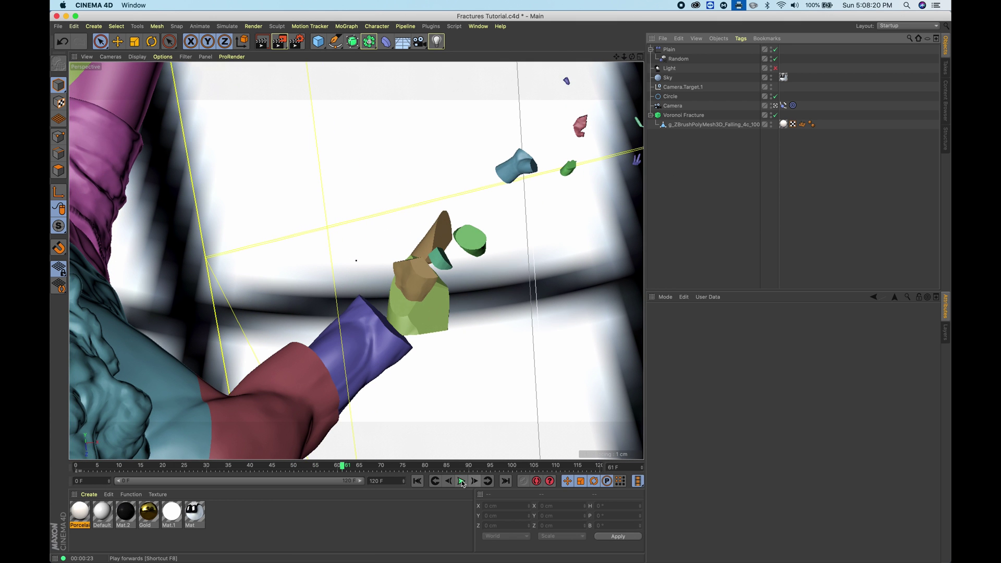
click(461, 482)
click(461, 481)
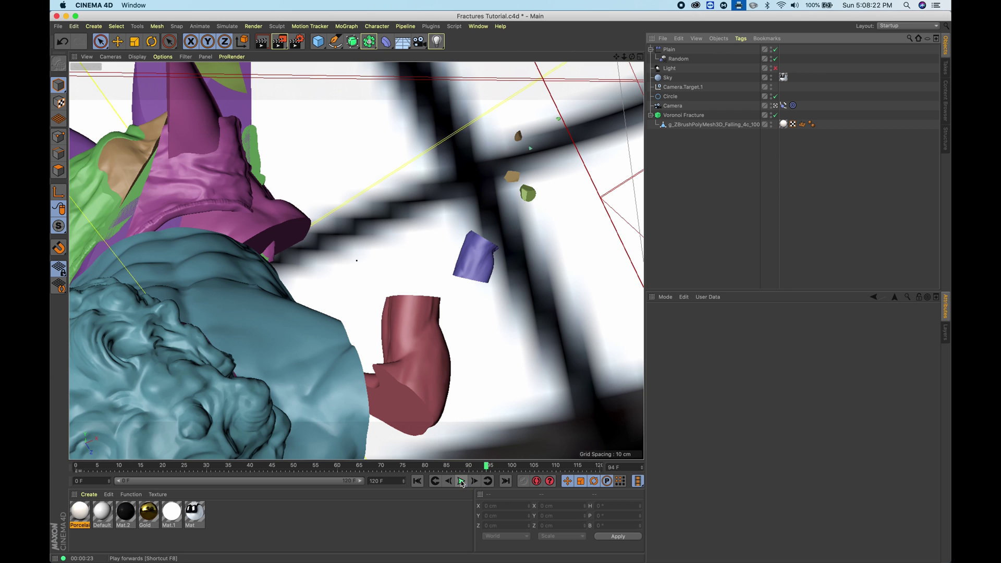
Replay the hand shattering from the first frame to frame 39, then select Voronoi Fracture.
click(419, 481)
click(460, 481)
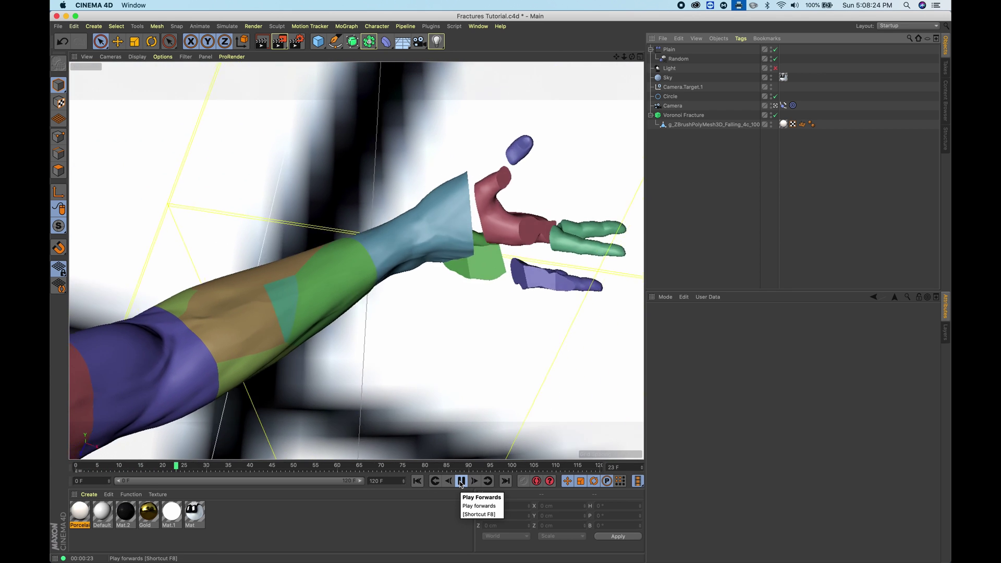
click(461, 481)
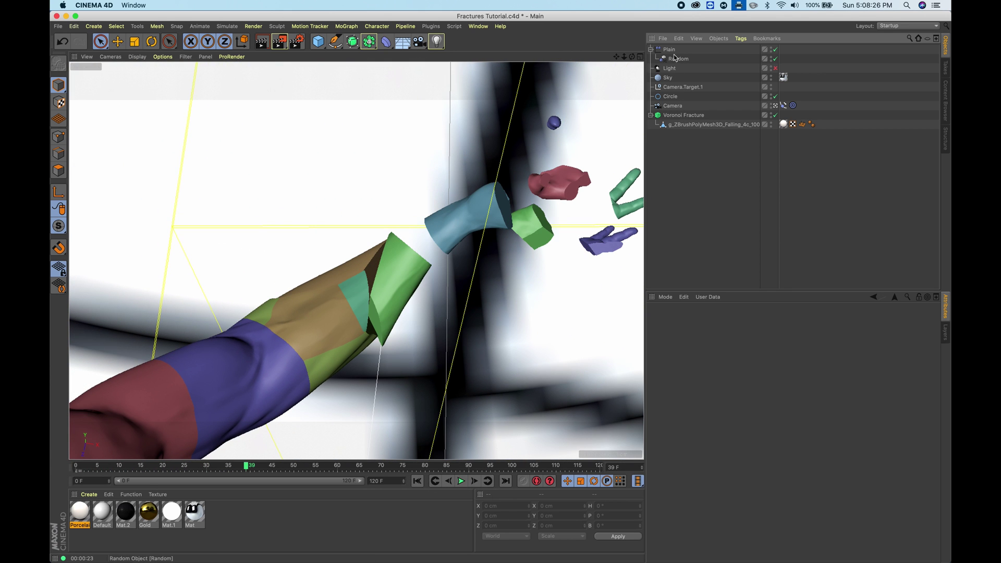
click(682, 115)
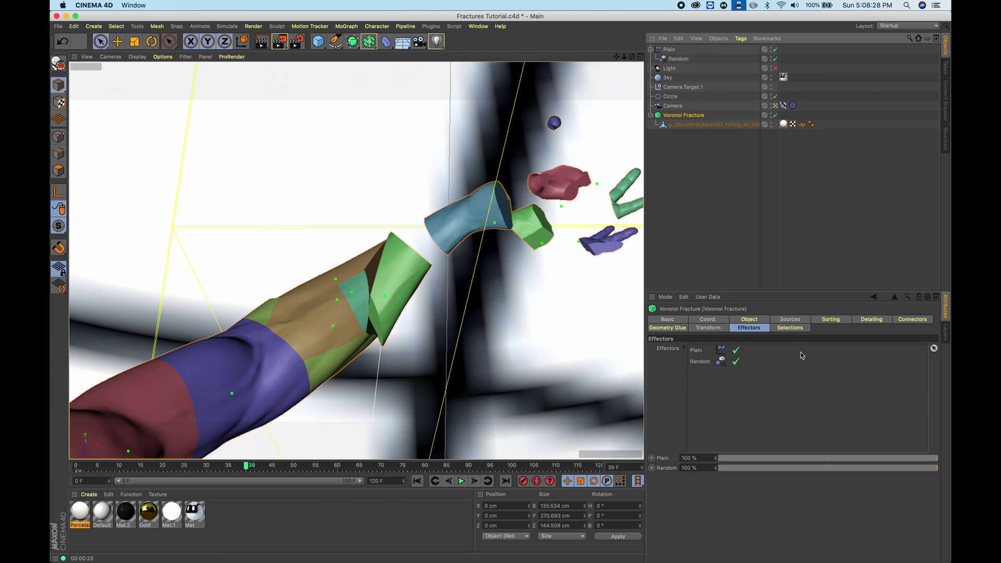
Show the Voronoi Fracture's Sources settings with the 200-point Point Generator - Distribution.
click(795, 320)
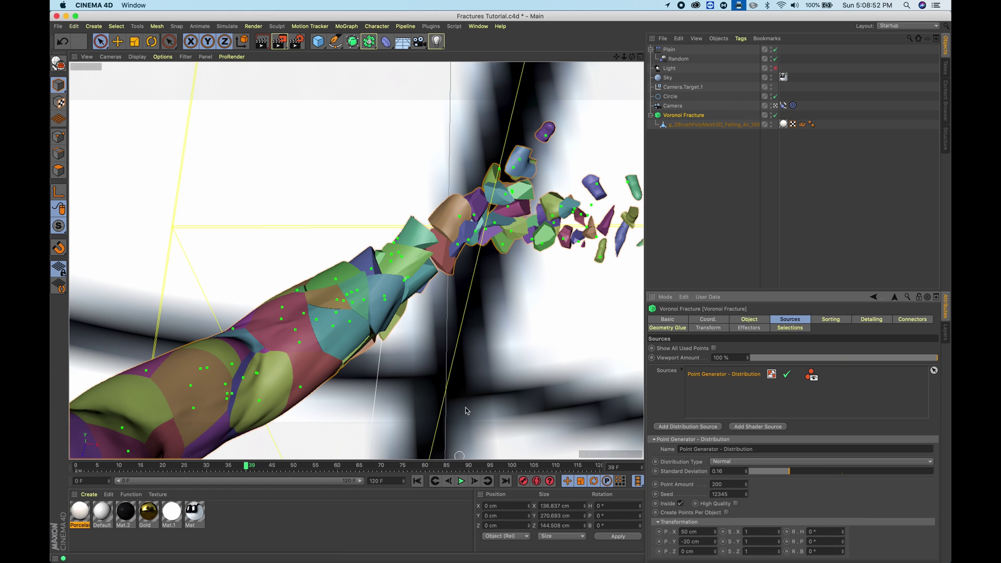
Play the animation from the start, stopping at frame 87 as fragments stream away.
click(416, 485)
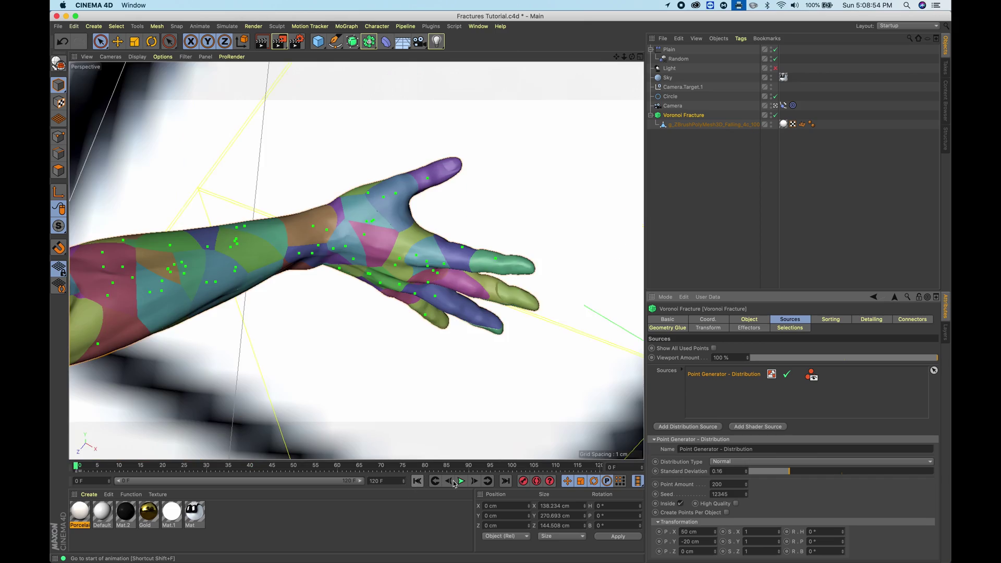
click(462, 481)
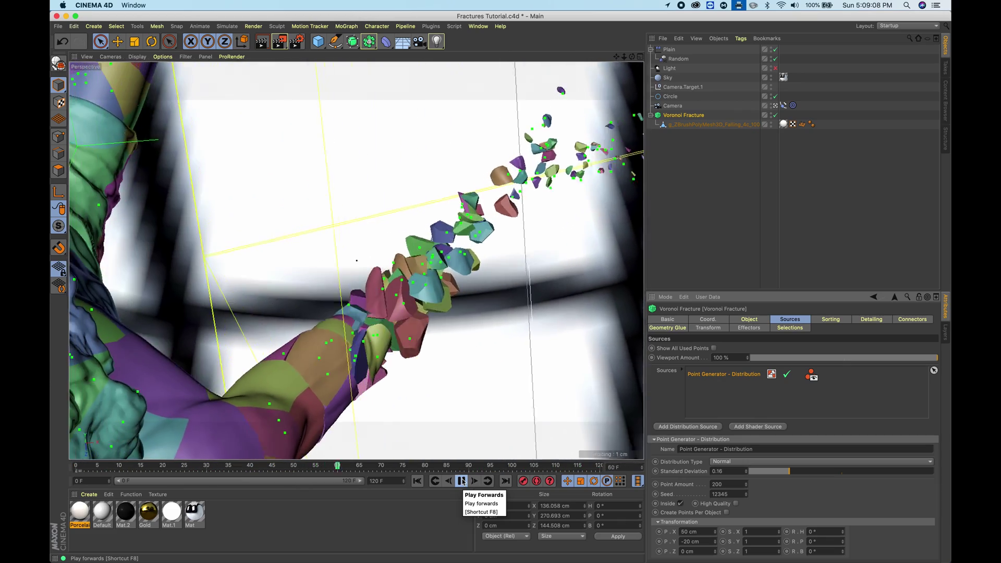
click(461, 481)
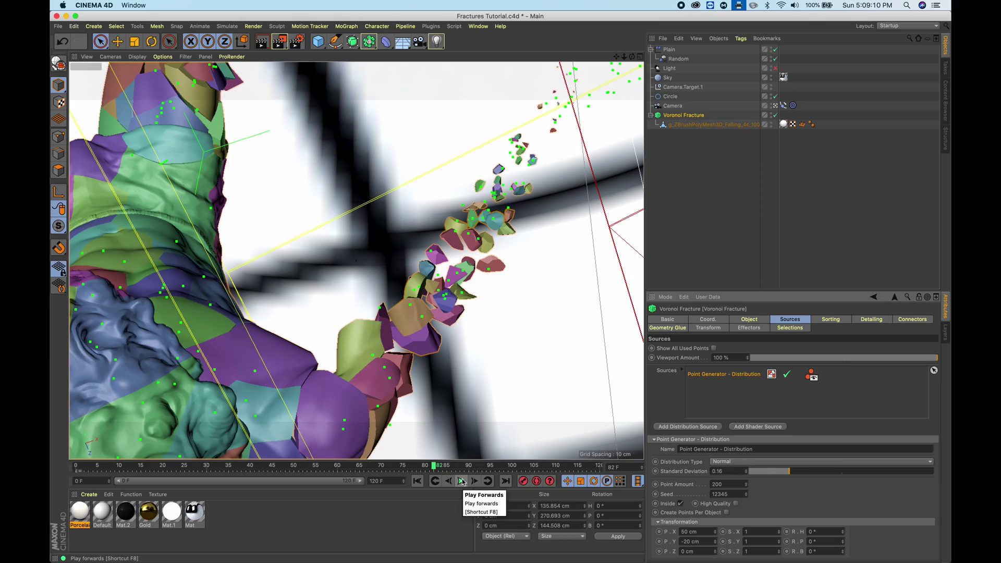
click(461, 481)
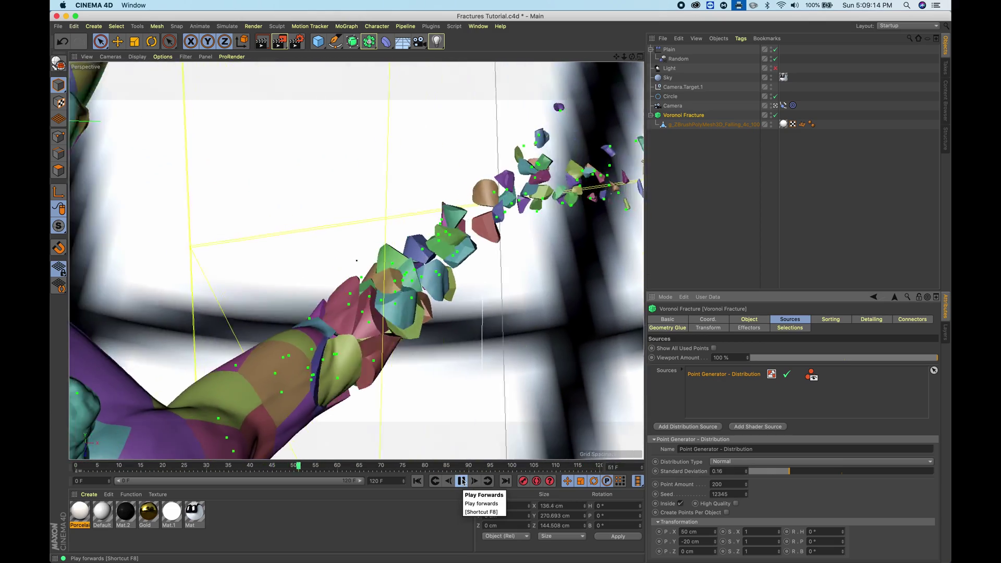
click(461, 481)
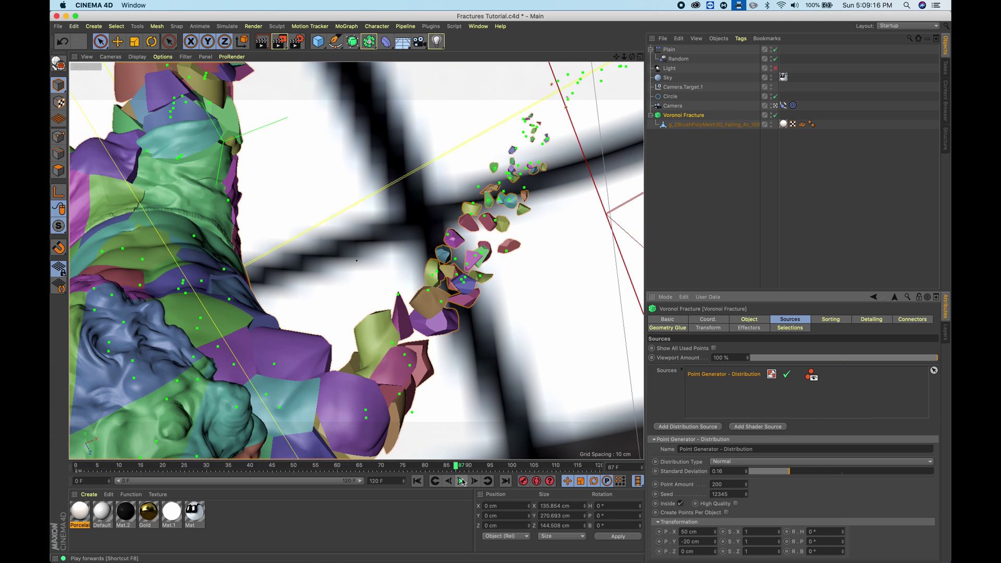
Save the scene with Cmd+S, reselect Voronoi Fracture, and scrub the timeline back.
click(685, 193)
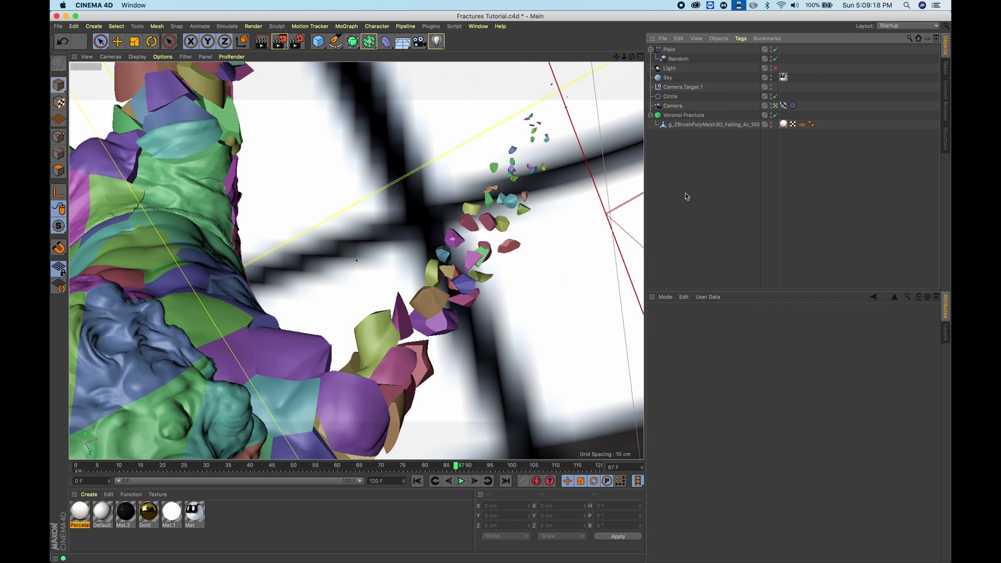
key(super+s)
click(684, 115)
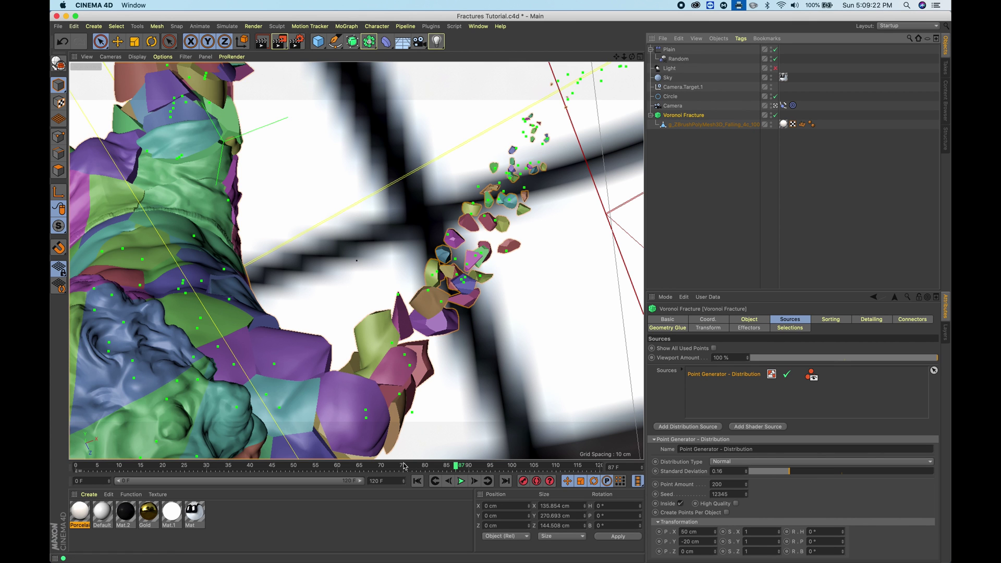
drag(407, 467, 310, 499)
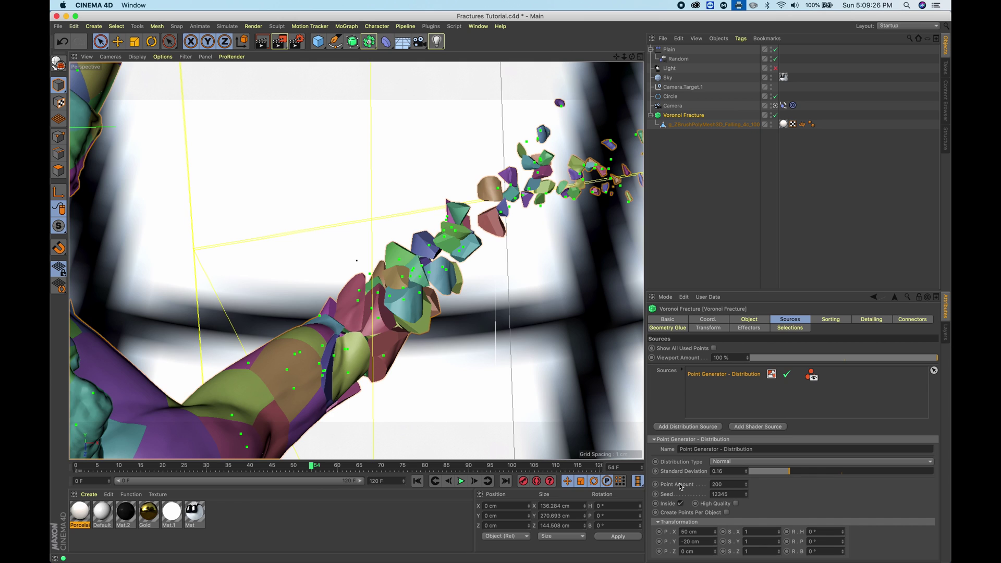
Change the Voronoi Fracture's Point Amount from 200 to 300.
double_click(729, 485)
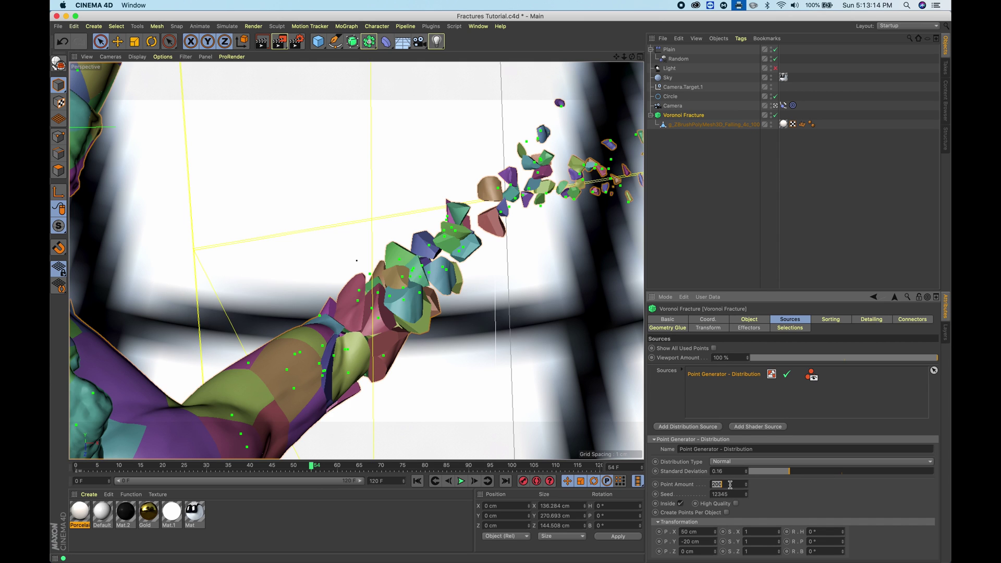
text(300)
key(Return)
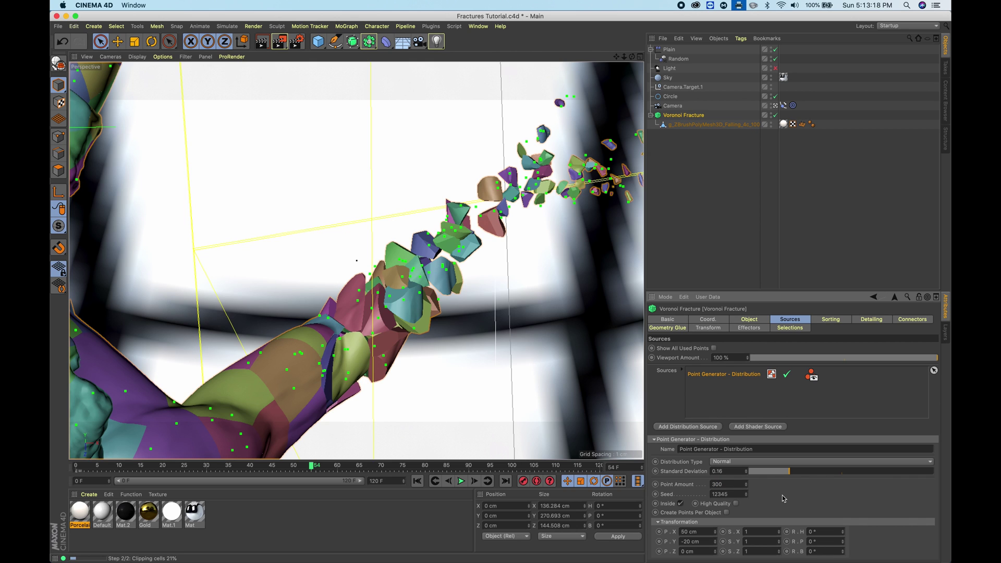